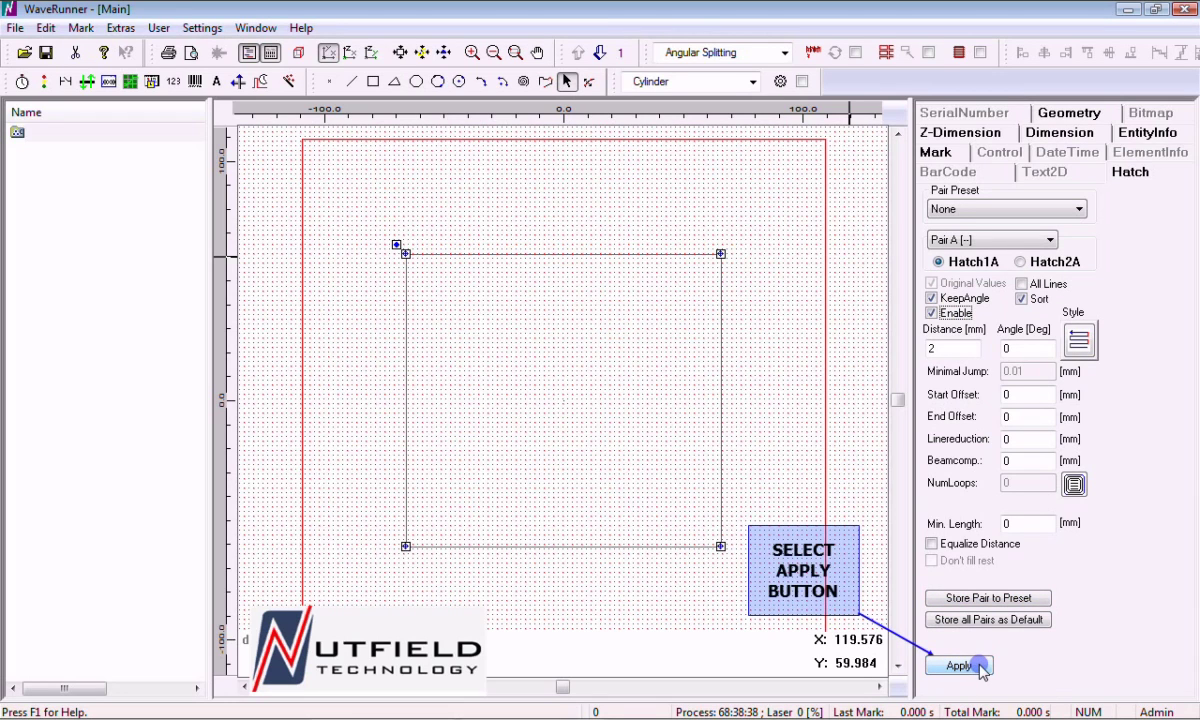
# Apply the enabled Hatch1A with 2 mm line distance to the square, and toggle KeepAngle off and back on
pyautogui.click(979, 667)
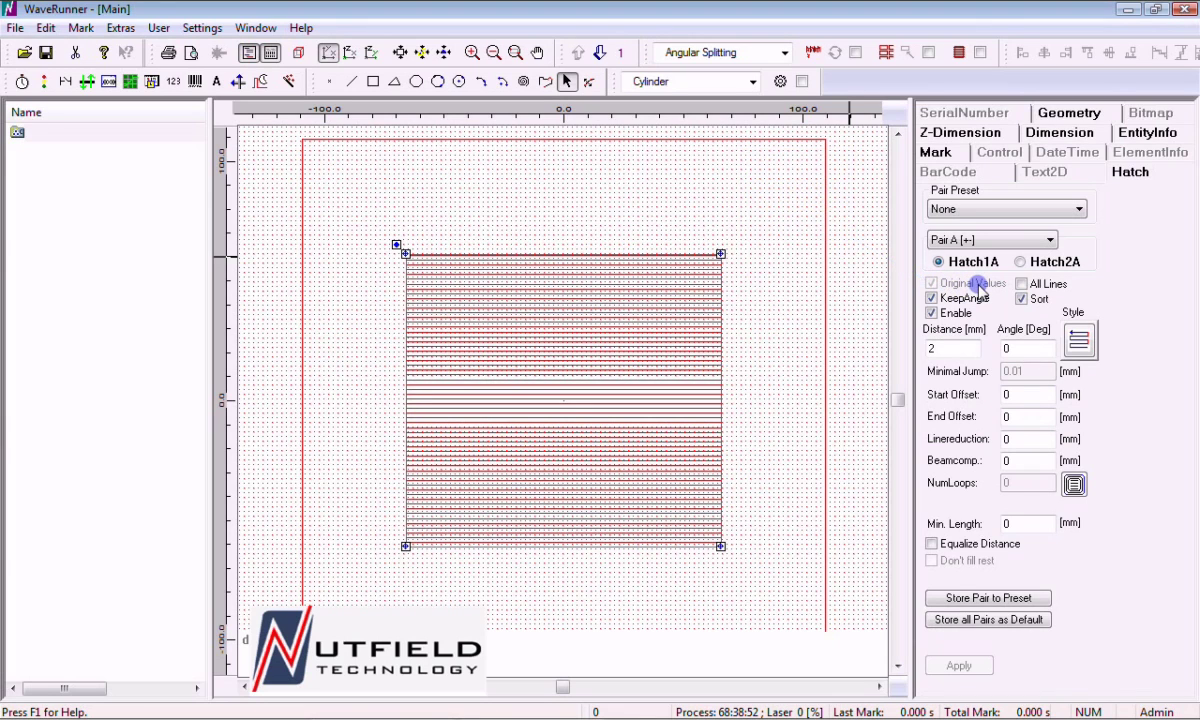
pyautogui.click(944, 298)
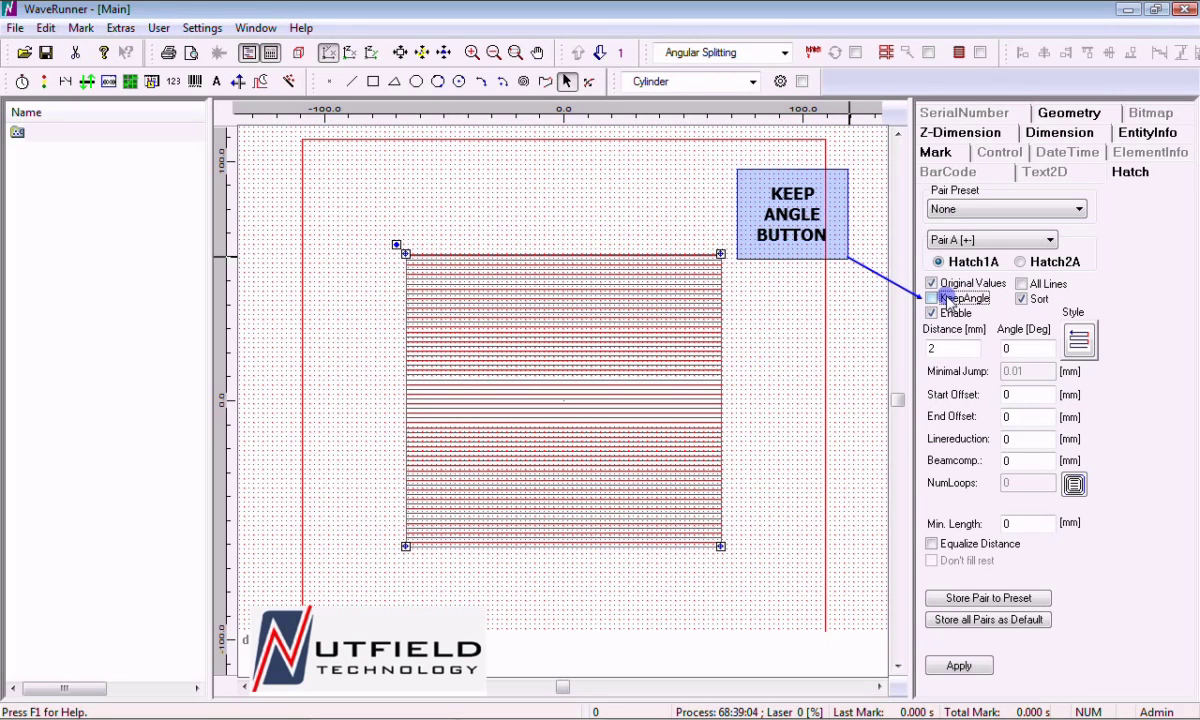
pyautogui.click(953, 300)
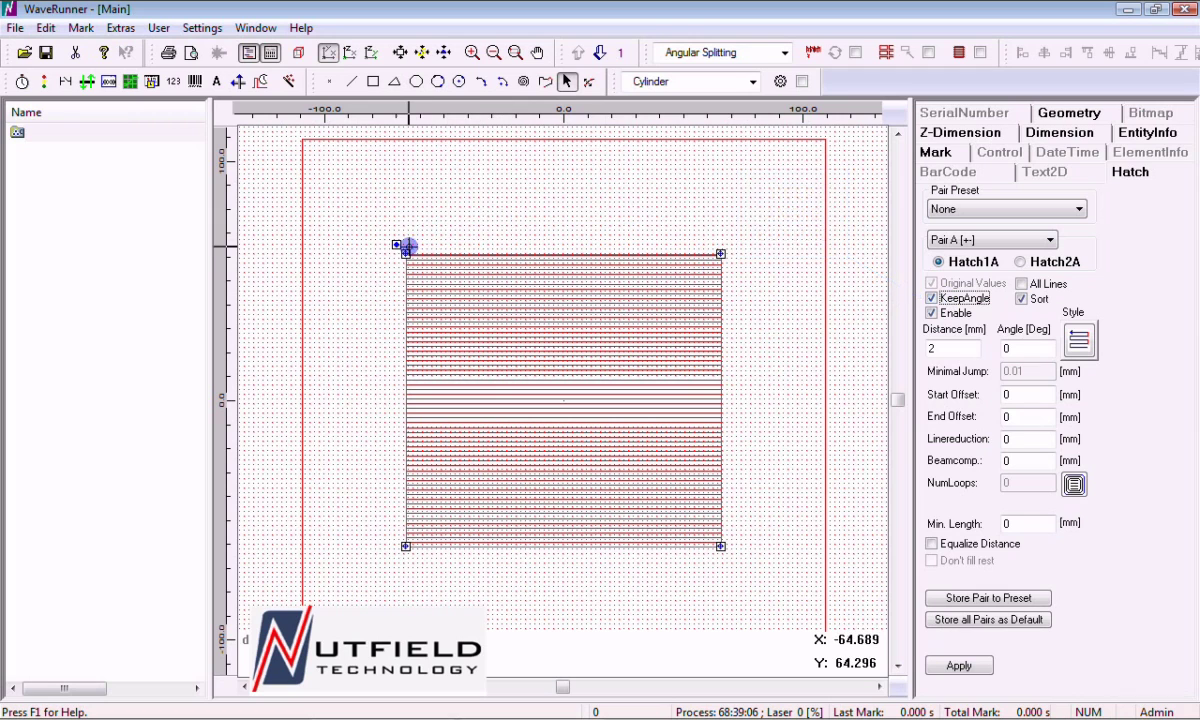
# Rotate the hatched square clockwise about its centre, and reapply its hatch once with KeepAngle off and once with it on
pyautogui.click(397, 245)
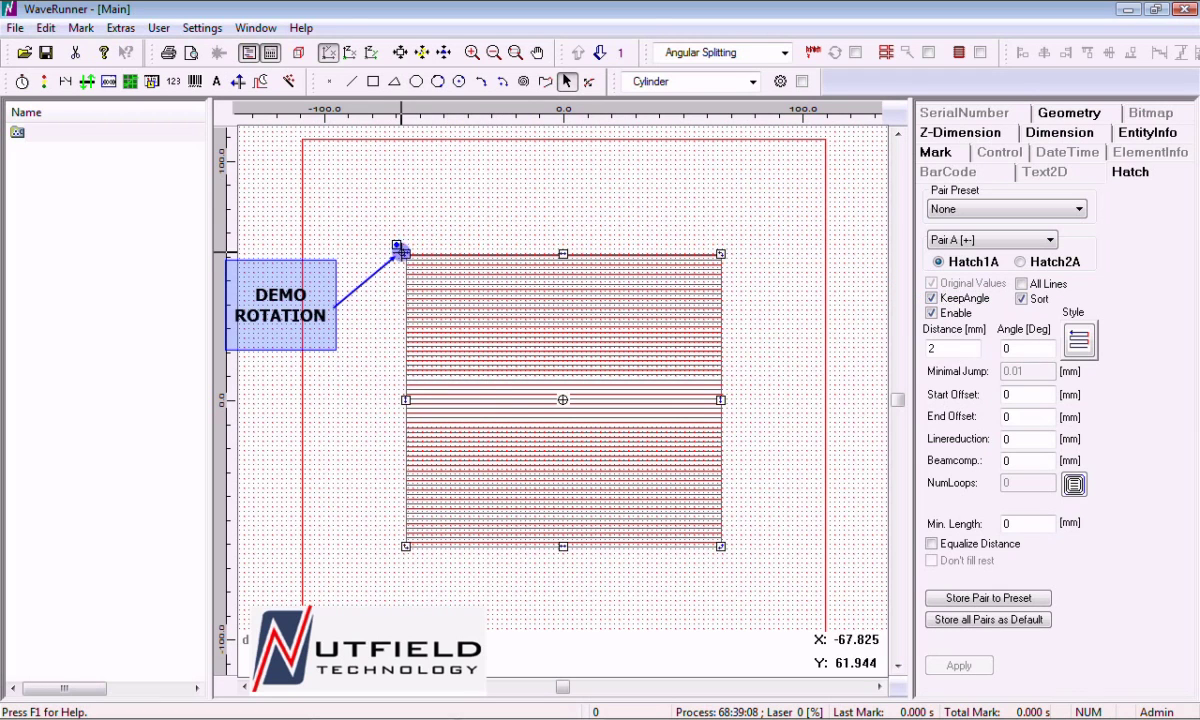
pyautogui.moveTo(397, 245); pyautogui.dragTo(587, 221)
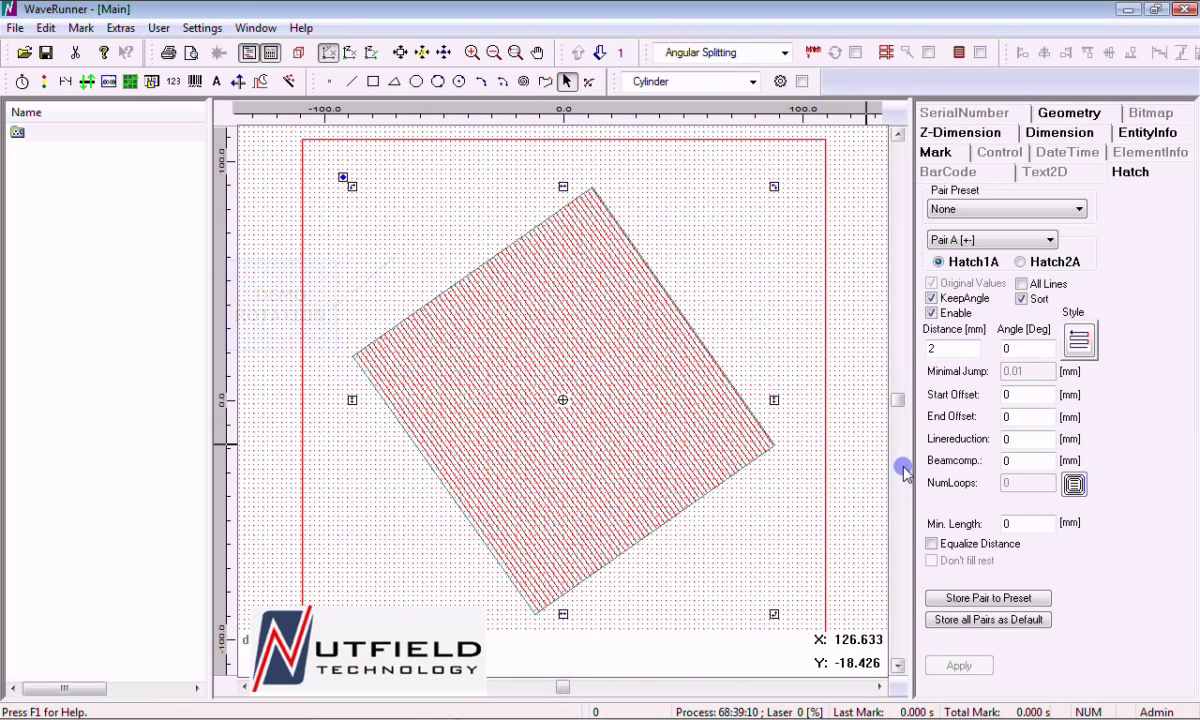
pyautogui.click(932, 298)
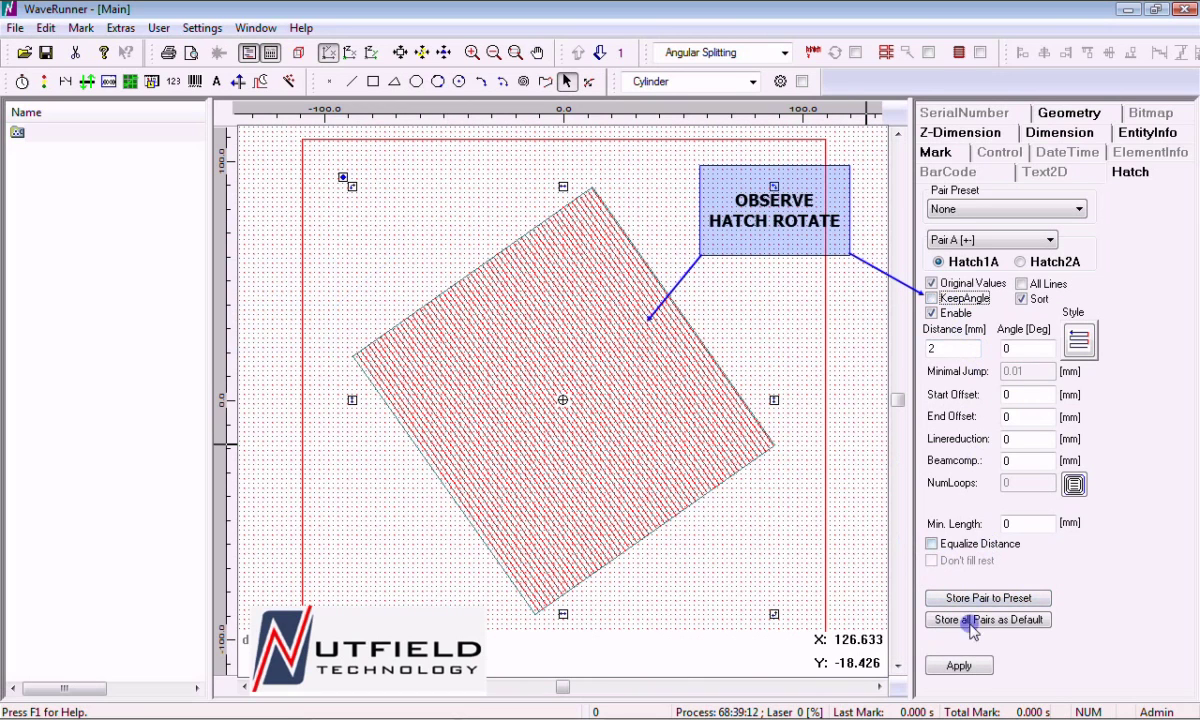
pyautogui.click(962, 666)
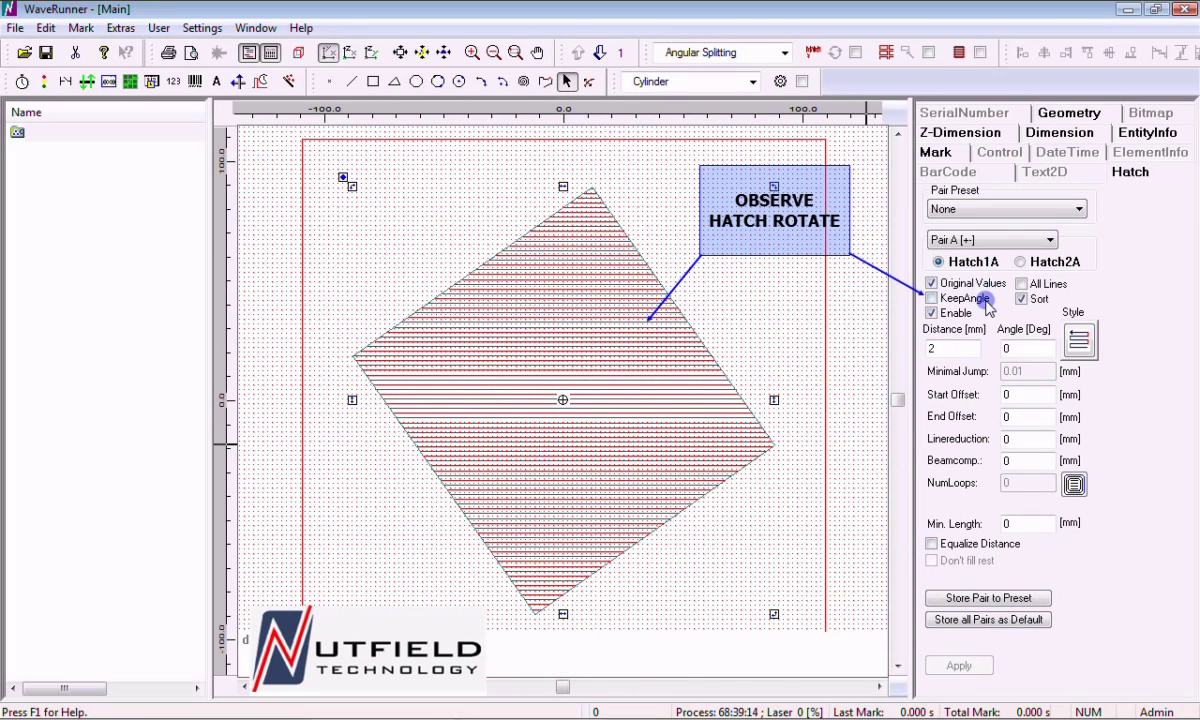
pyautogui.click(934, 298)
pyautogui.click(957, 666)
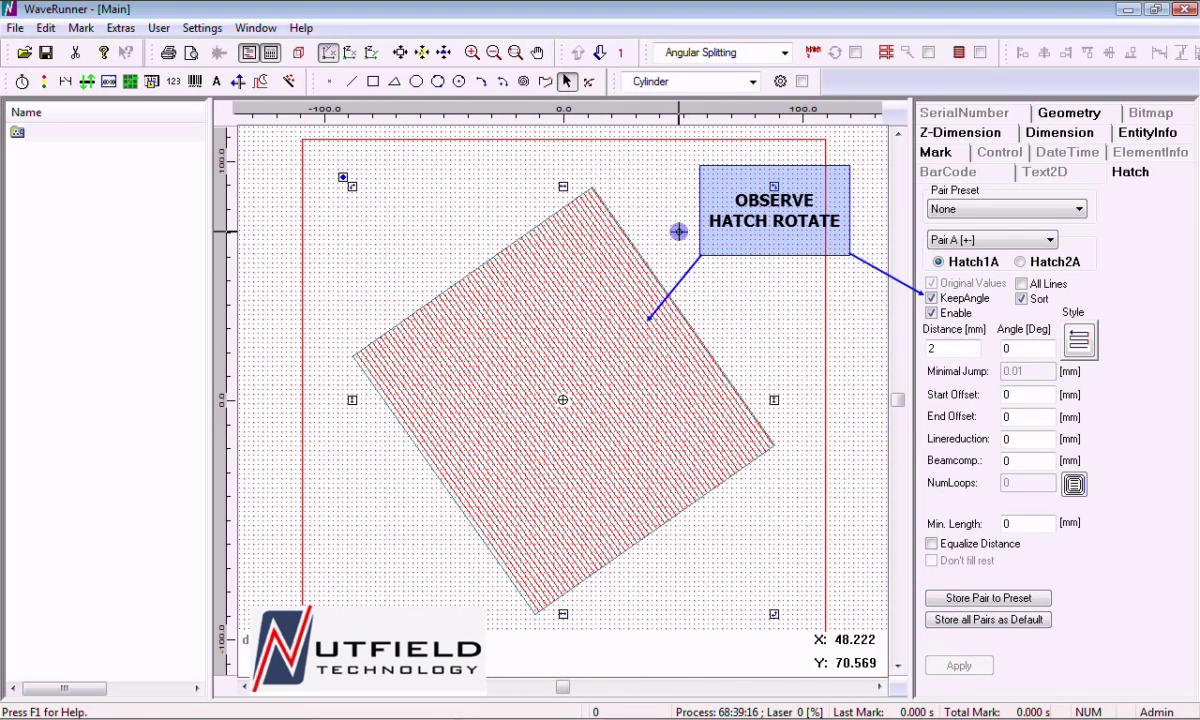
# Undo the last two hatch changes and the square's rotation
pyautogui.click(46, 28)
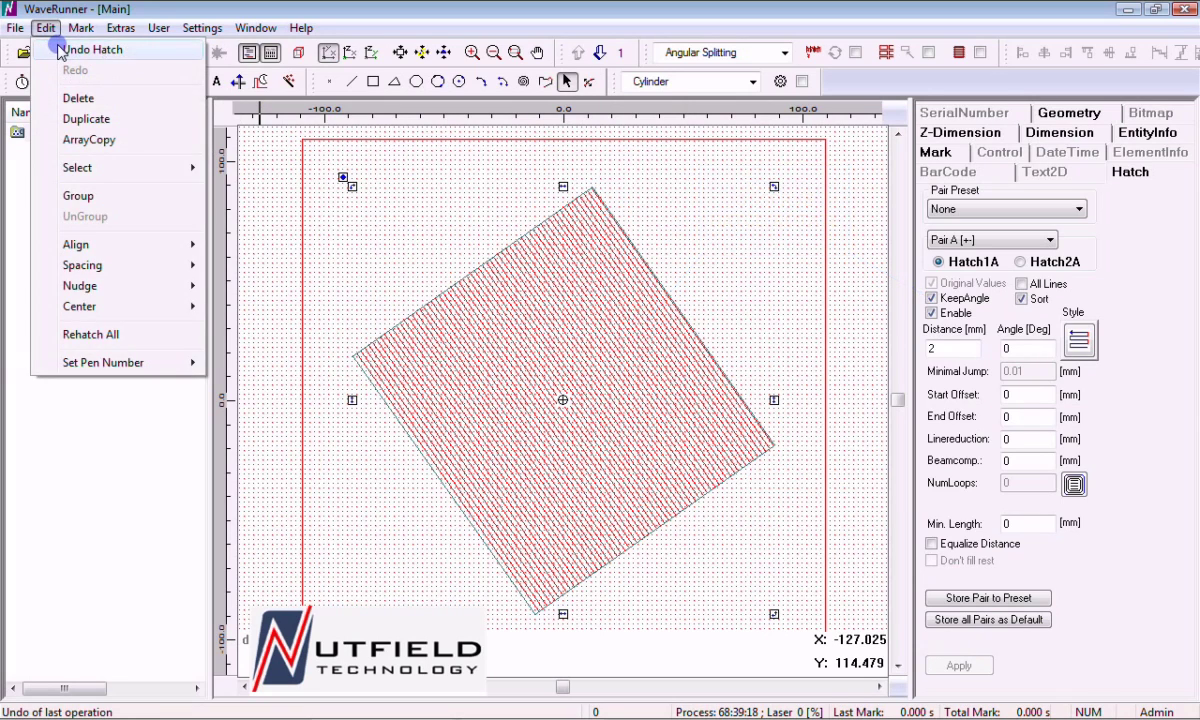
pyautogui.click(58, 50)
pyautogui.click(46, 28)
pyautogui.click(58, 50)
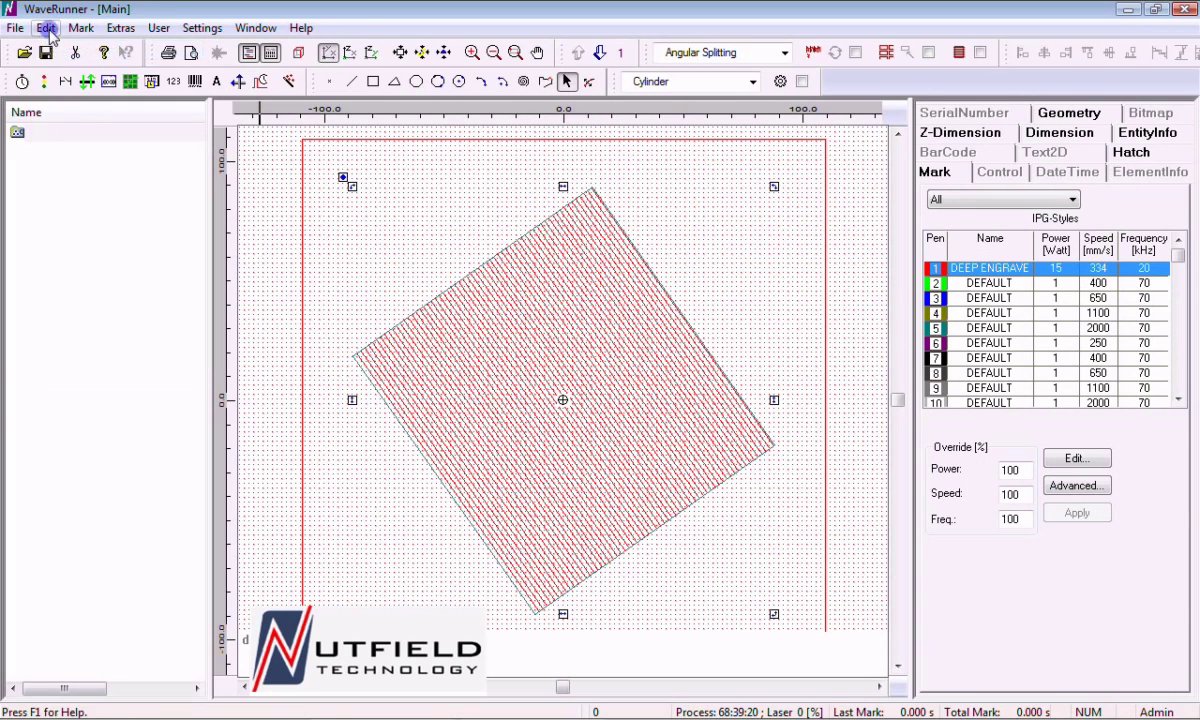
pyautogui.click(46, 28)
pyautogui.click(56, 47)
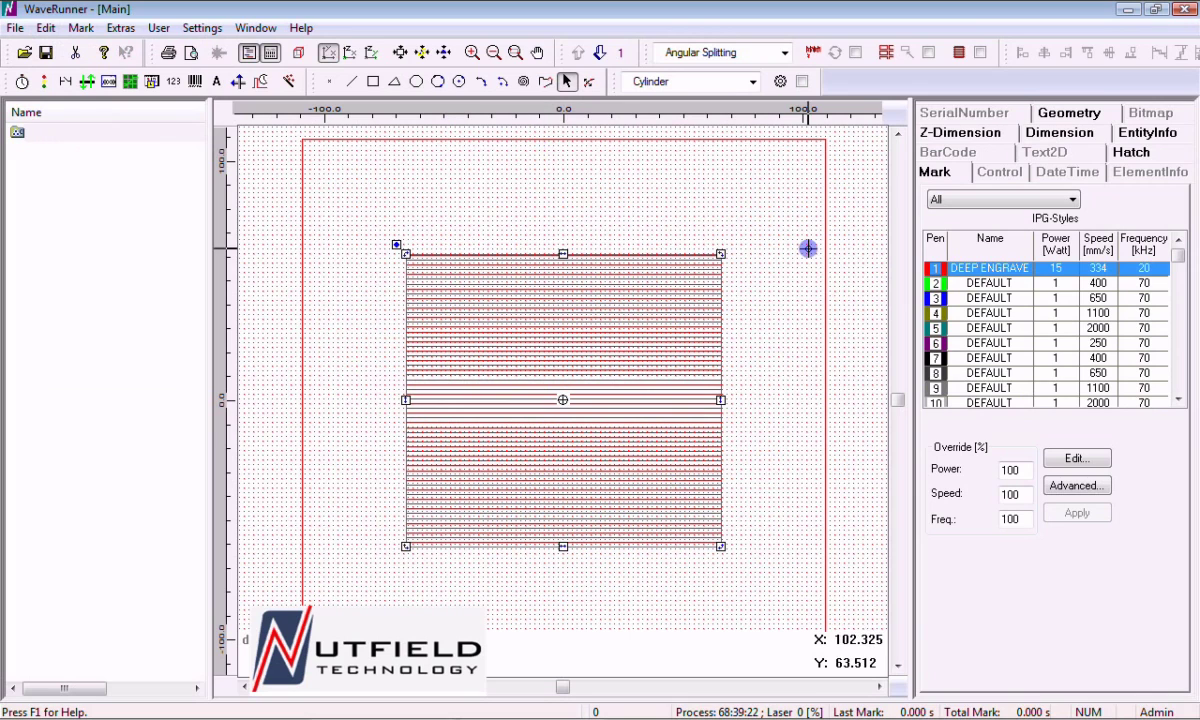
# Disable Hatch1A on the square and apply it, and re-enable and reapply the hatch
pyautogui.click(1128, 152)
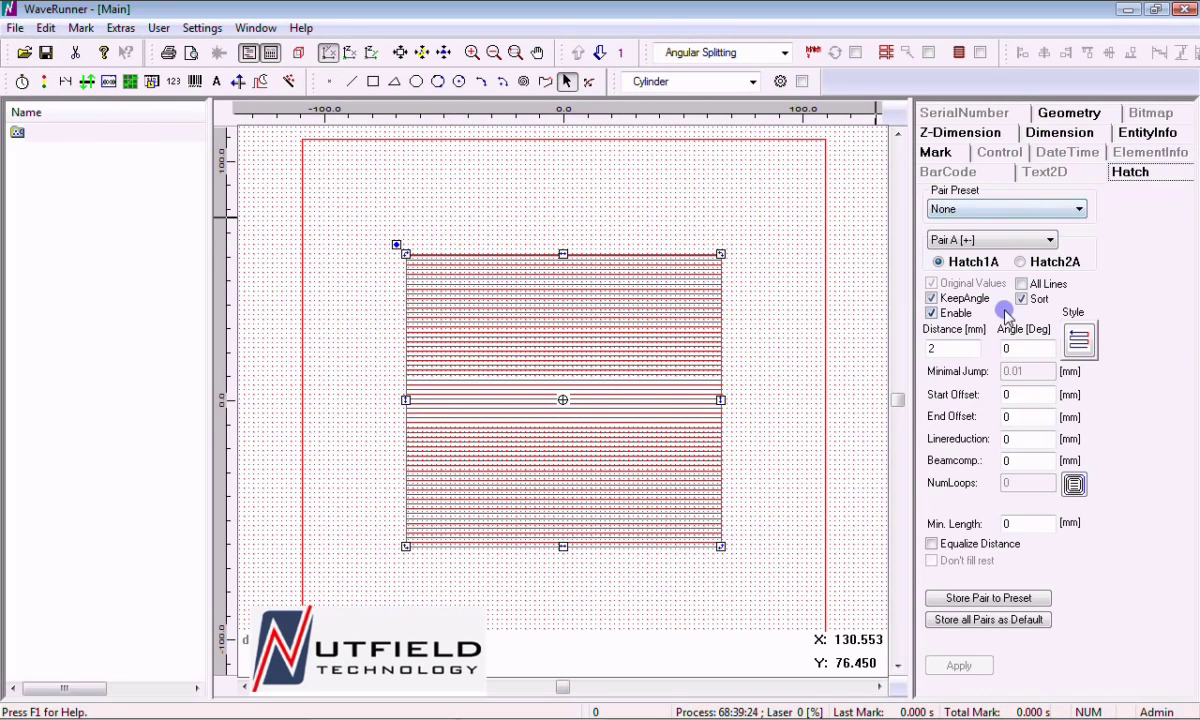
pyautogui.click(950, 313)
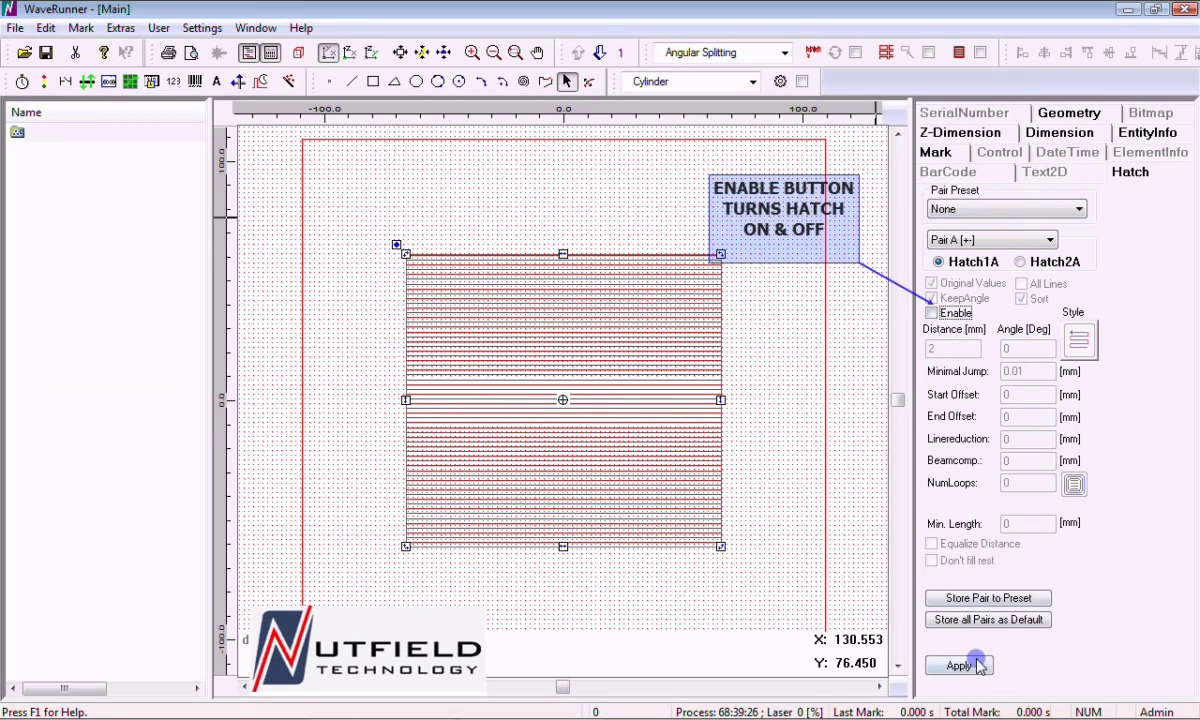
pyautogui.click(975, 665)
pyautogui.click(956, 314)
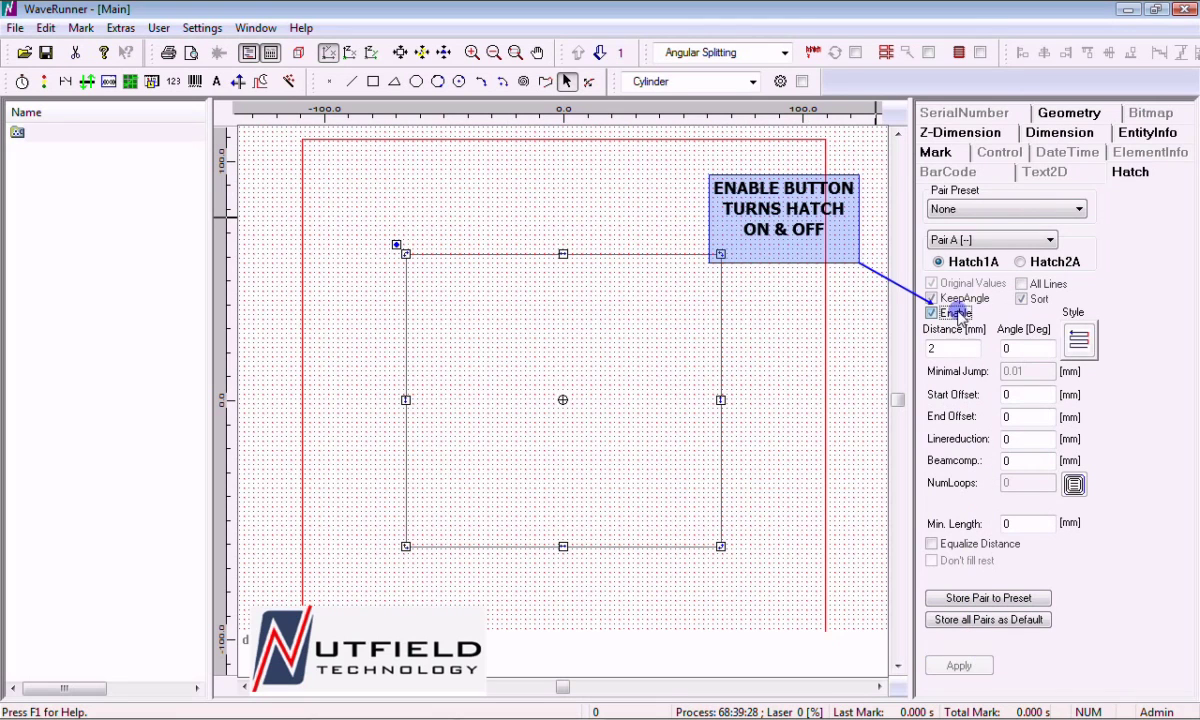
pyautogui.click(952, 664)
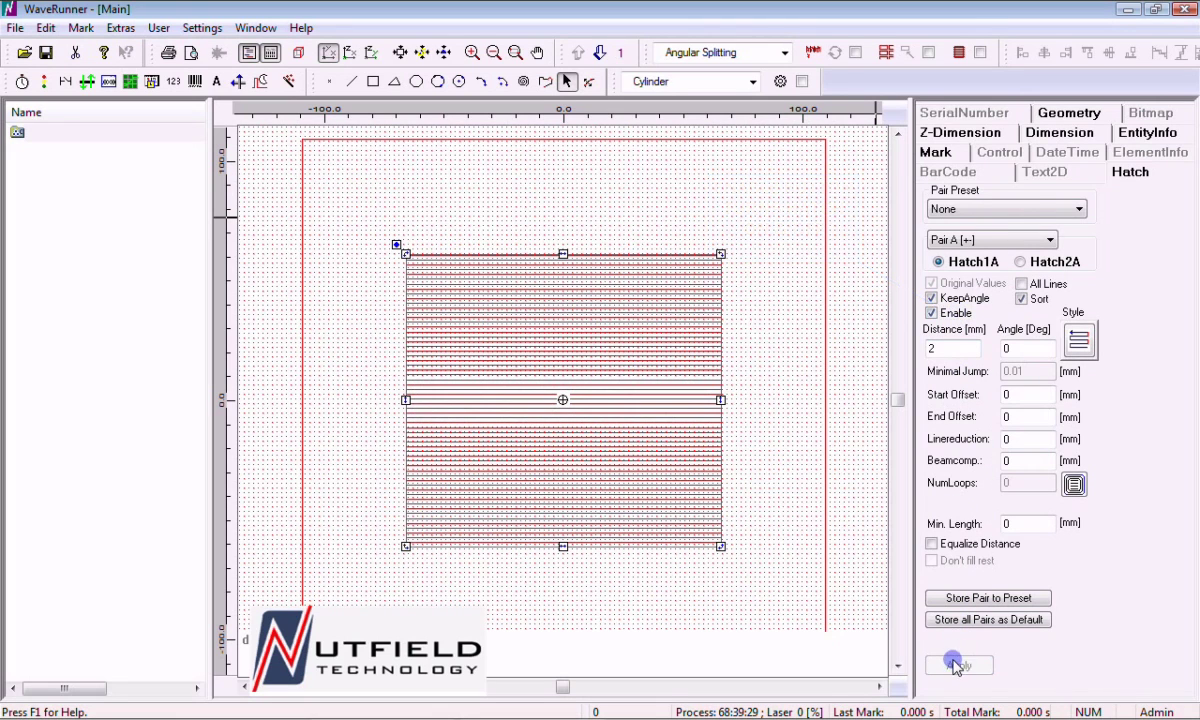
# Apply Hatch1A with Sort off, and enable the All Lines option
pyautogui.click(1022, 299)
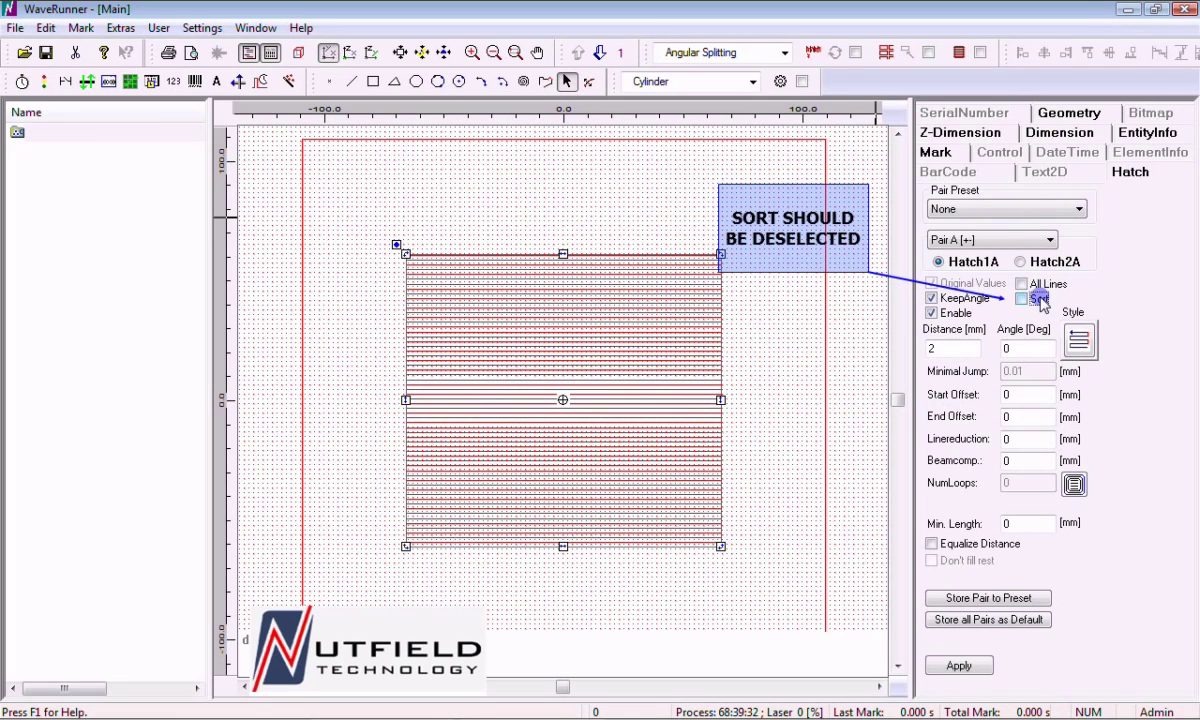
pyautogui.click(957, 665)
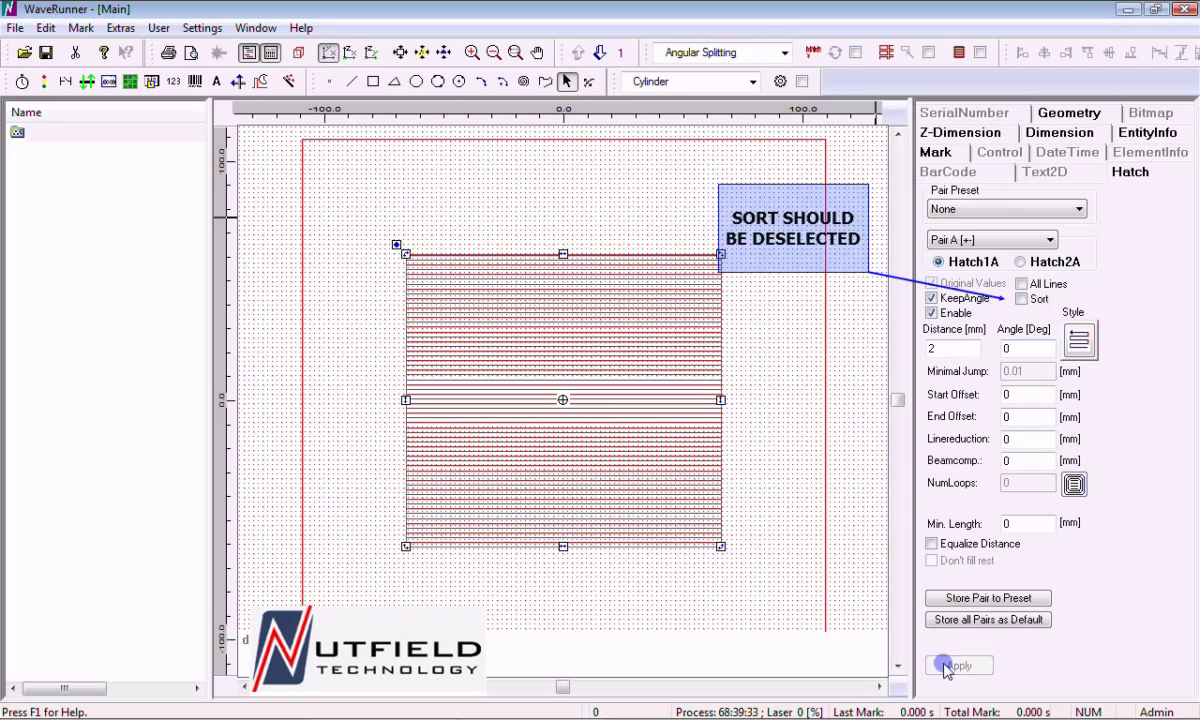
pyautogui.click(1021, 284)
# Apply a hatch line distance of 4 mm to the square, followed by a distance of 6 mm
pyautogui.doubleClick(931, 348)
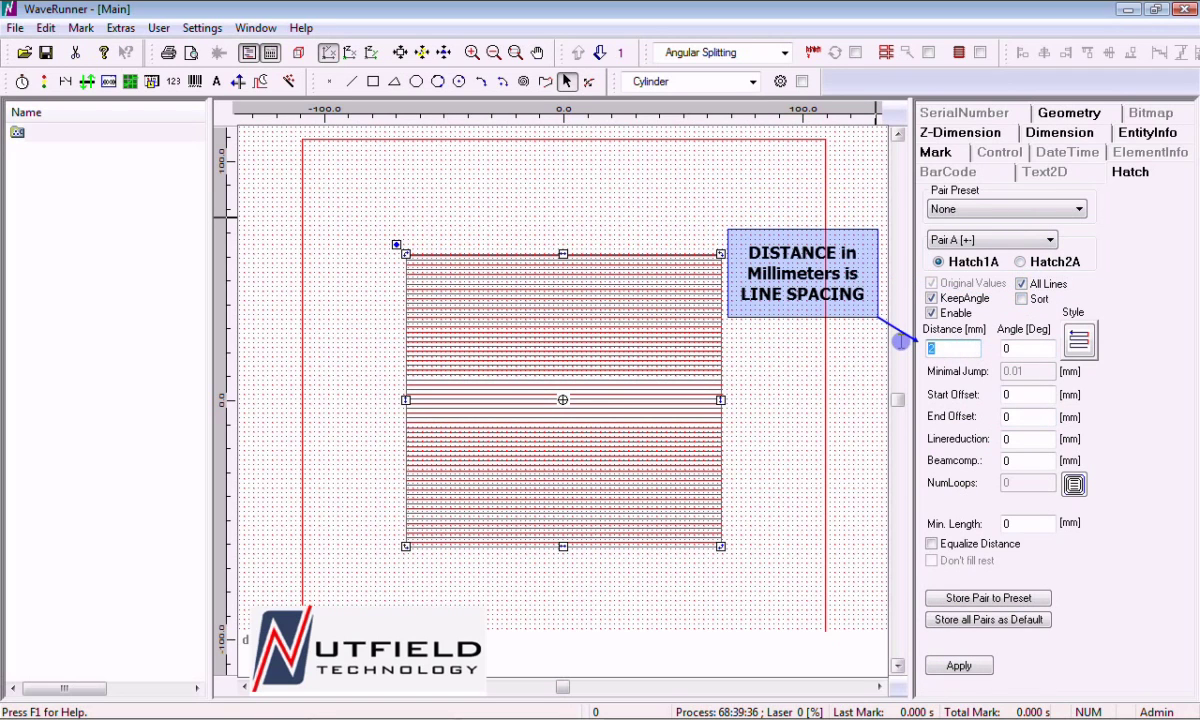
pyautogui.write('4')
pyautogui.click(958, 666)
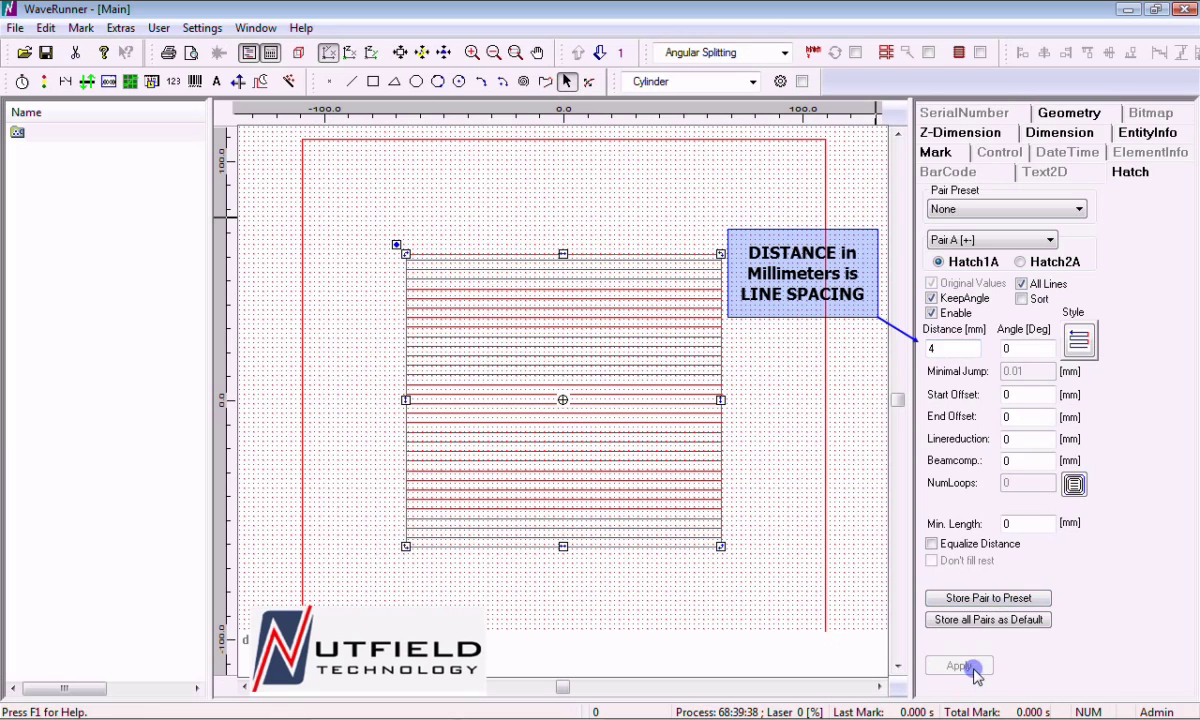
pyautogui.moveTo(971, 353); pyautogui.dragTo(921, 345)
pyautogui.write('6')
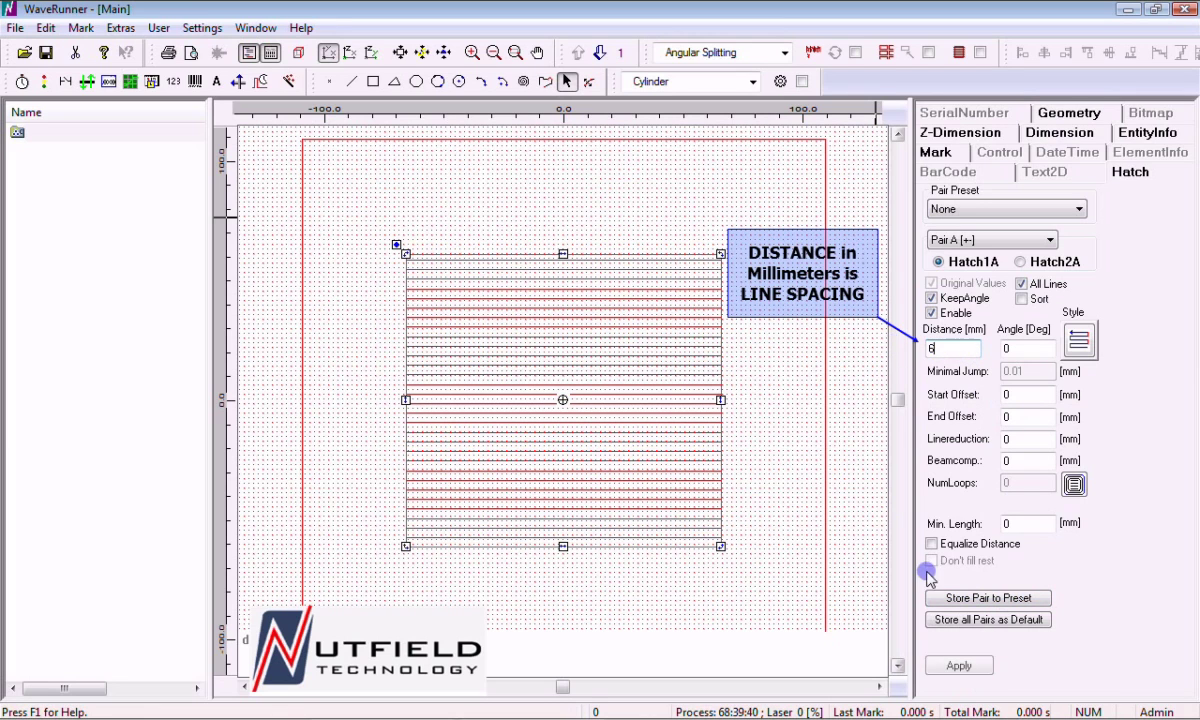
pyautogui.click(958, 666)
# Set the hatch line distance to .03 mm and apply it to the square
pyautogui.moveTo(960, 355); pyautogui.dragTo(886, 342)
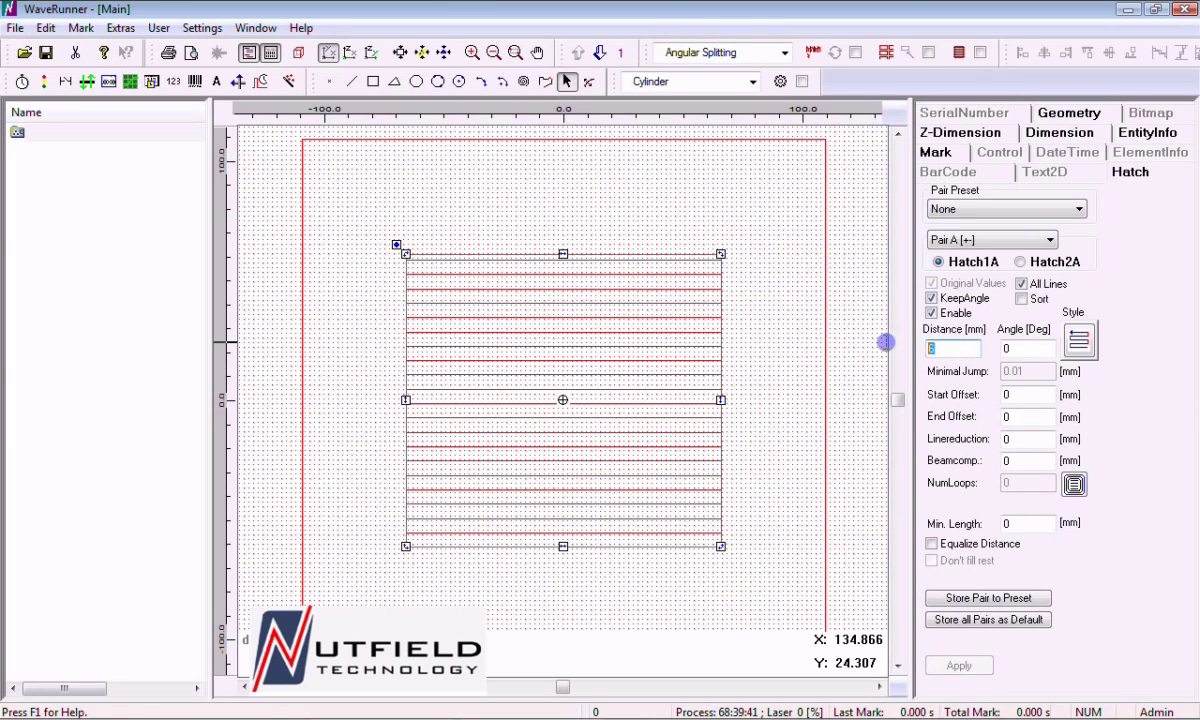
pyautogui.press('BackSpace')
pyautogui.write('.03')
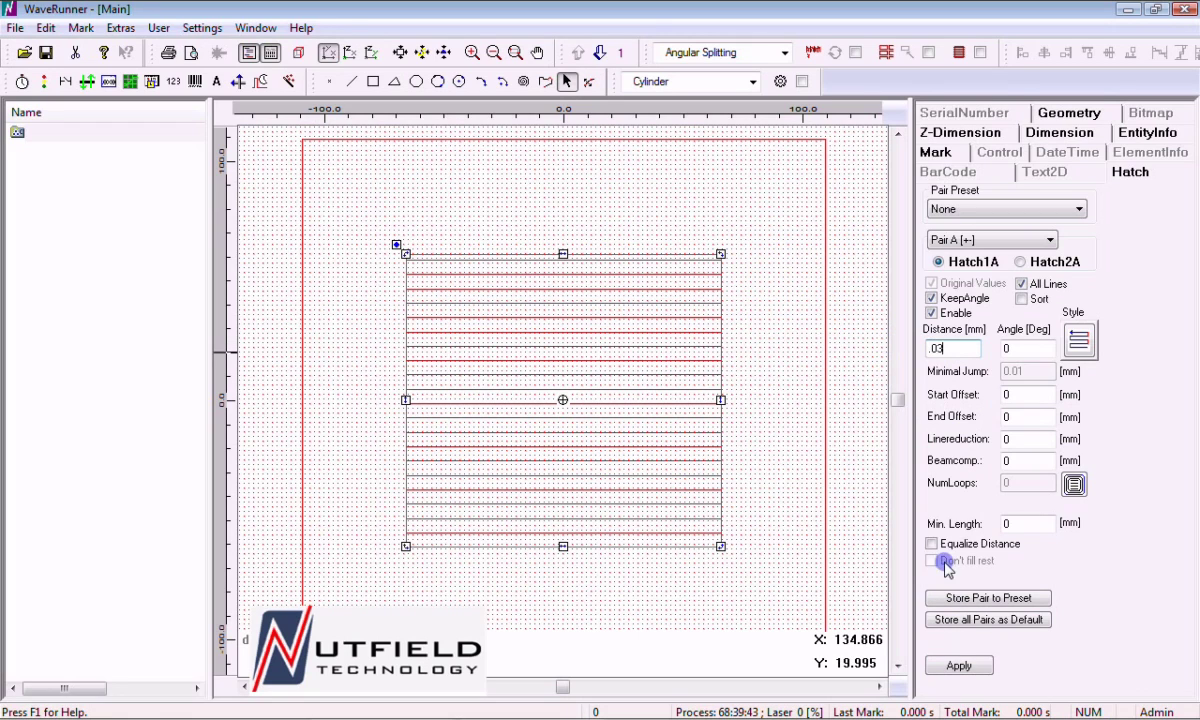
pyautogui.click(957, 666)
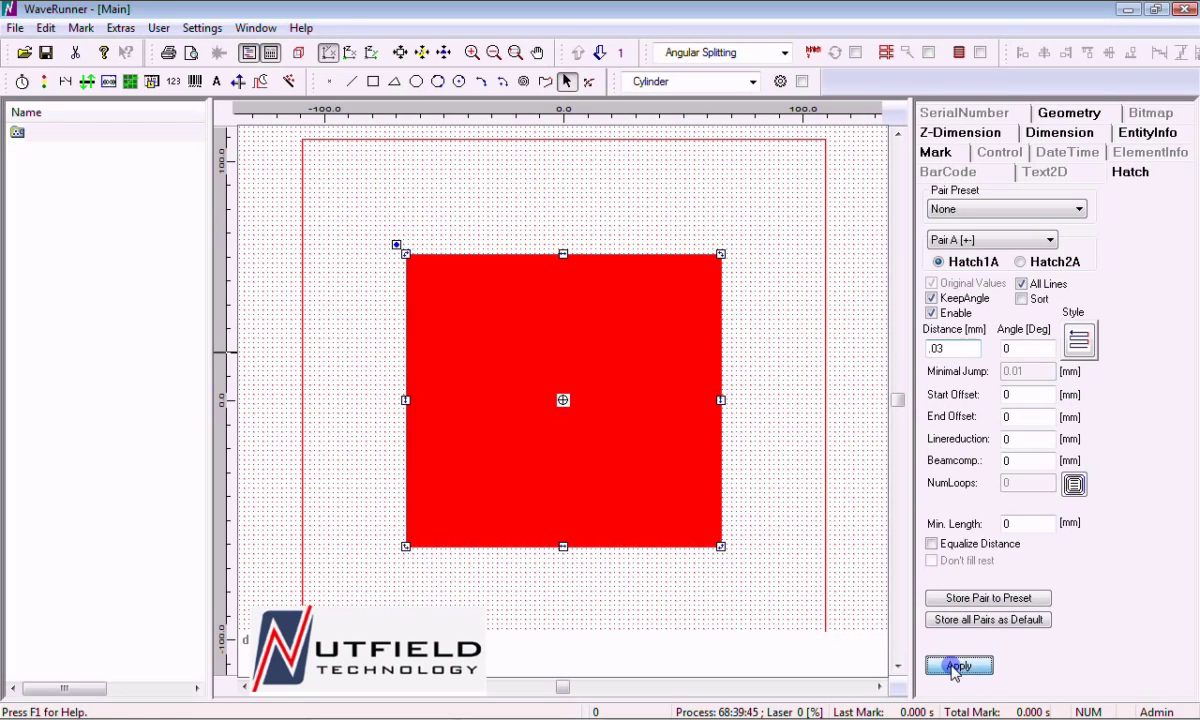
# Set the hatch line distance to 2 mm and apply it to the square
pyautogui.moveTo(950, 348); pyautogui.dragTo(908, 347)
pyautogui.write('2')
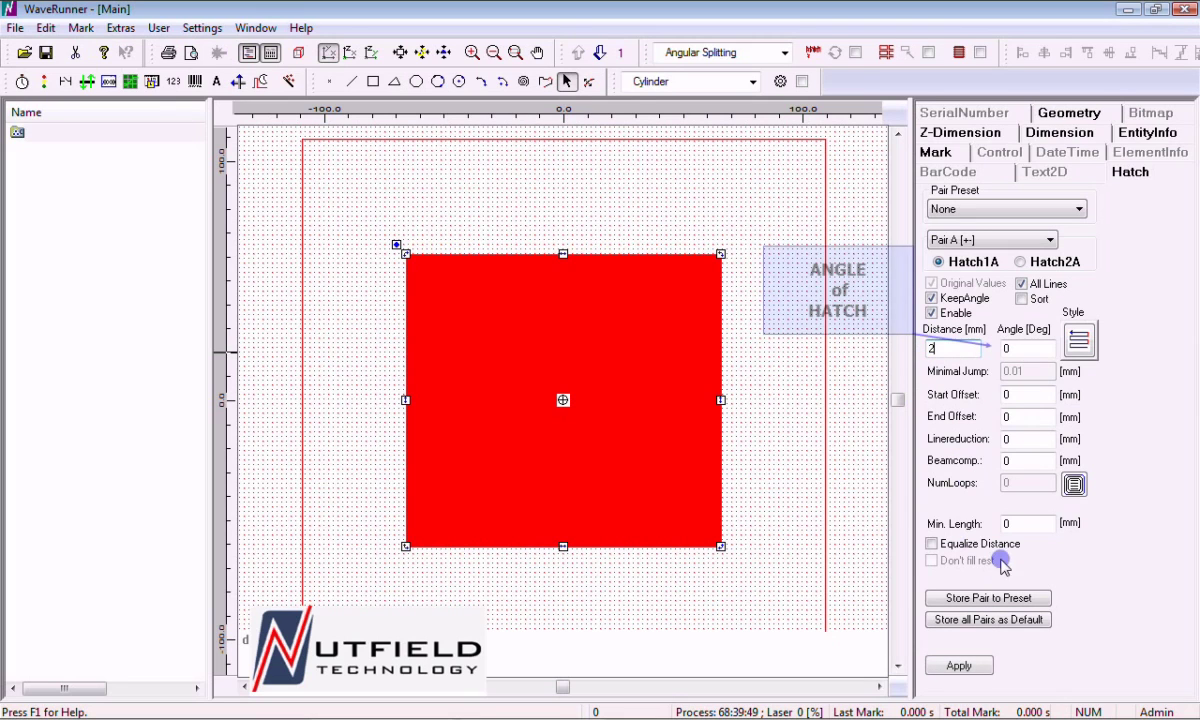
pyautogui.click(965, 666)
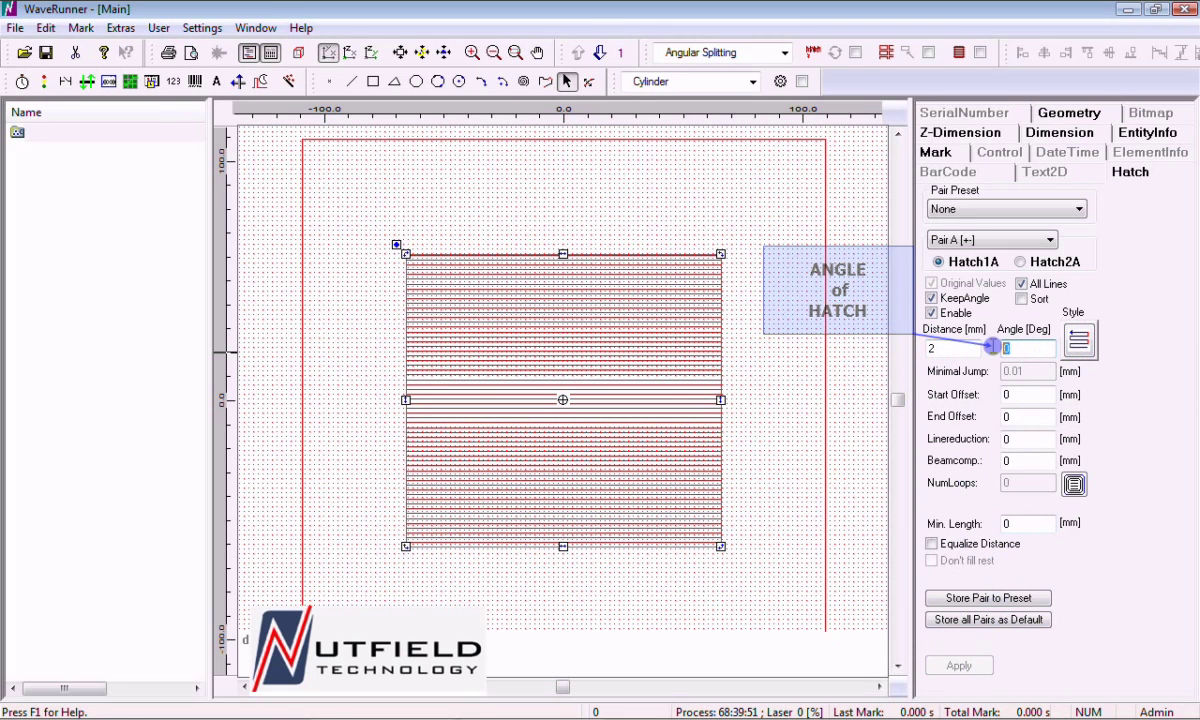
# Apply a 45-degree hatch angle to the square, and set the angle back to 0 degrees and reapply
pyautogui.write('45')
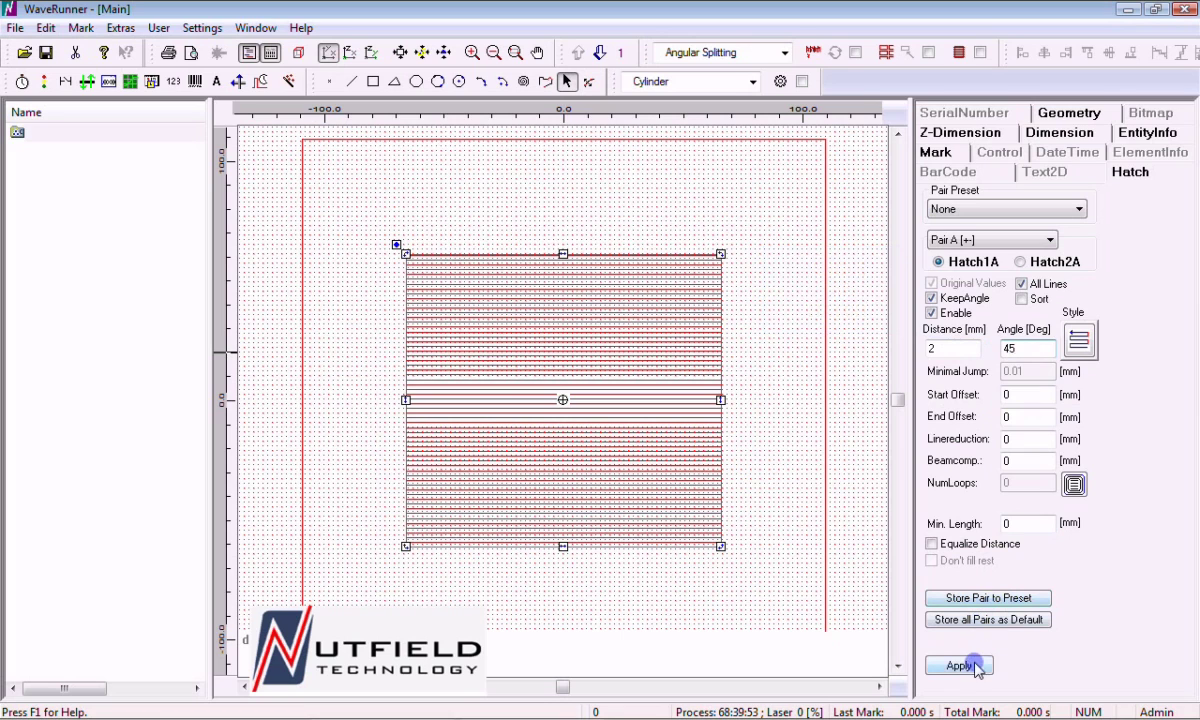
pyautogui.click(977, 667)
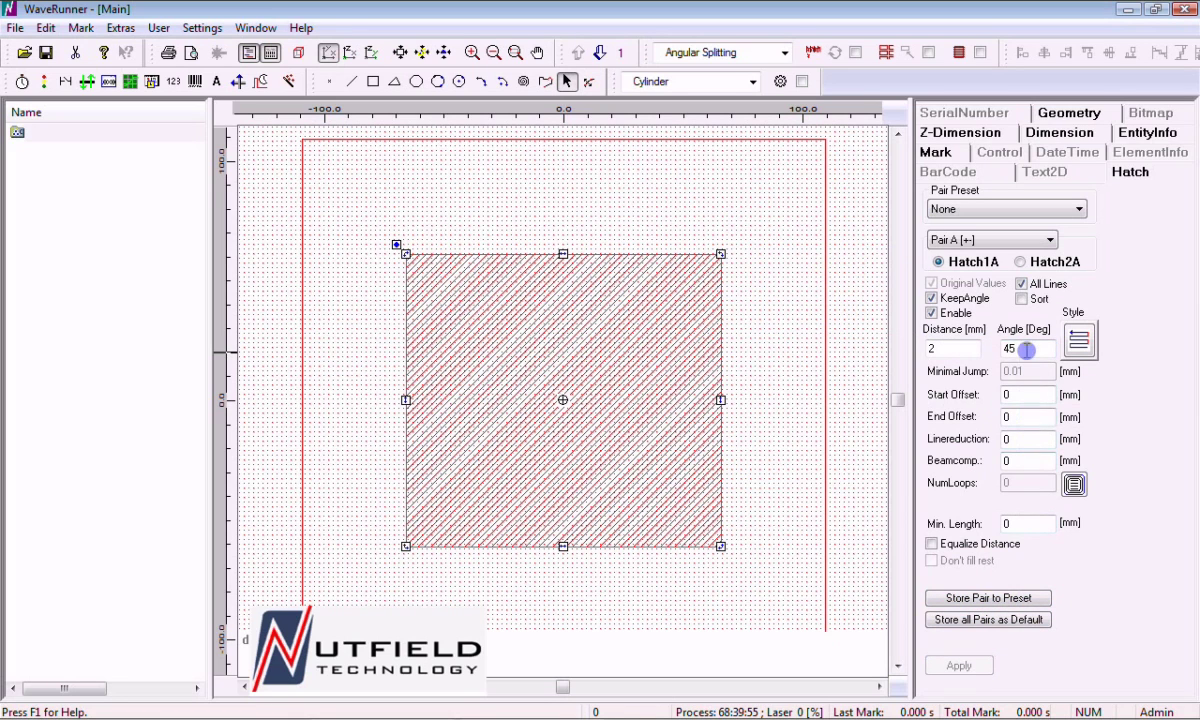
pyautogui.moveTo(1026, 348); pyautogui.dragTo(989, 347)
pyautogui.write('0')
pyautogui.click(958, 665)
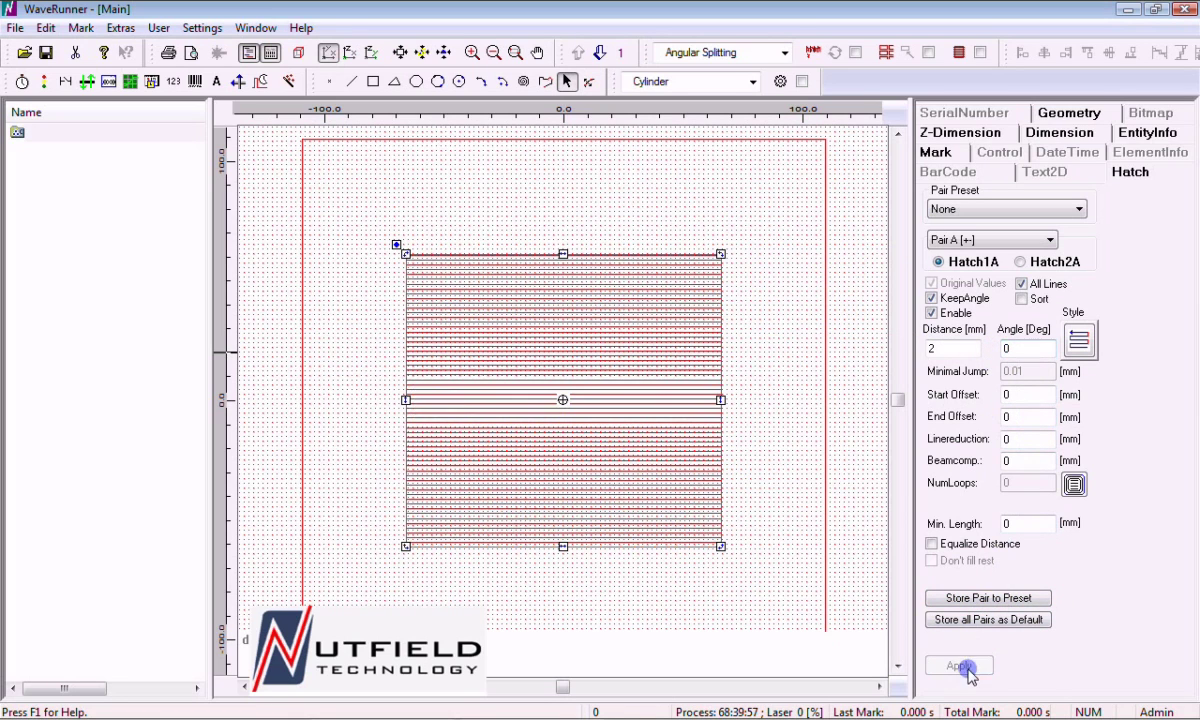
# Cycle through the available hatch styles back to the initial parallel-line style and apply it
pyautogui.click(1080, 340)
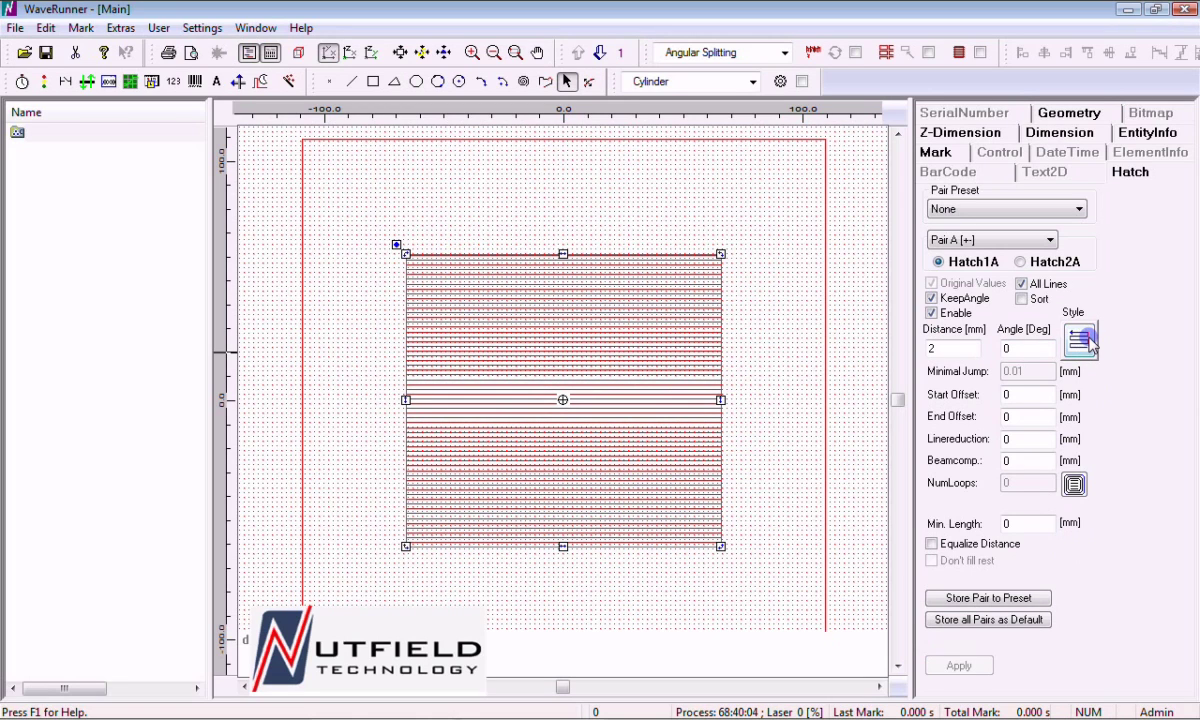
pyautogui.click(1088, 342)
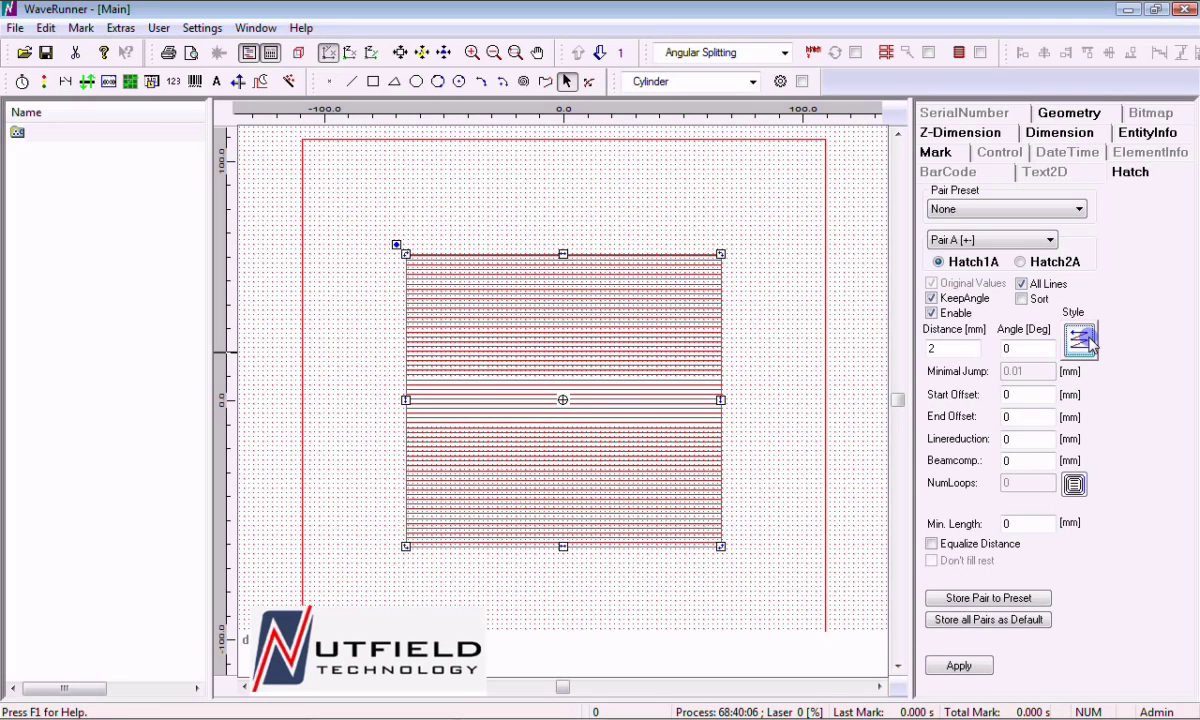
pyautogui.click(1088, 342)
pyautogui.click(1088, 342)
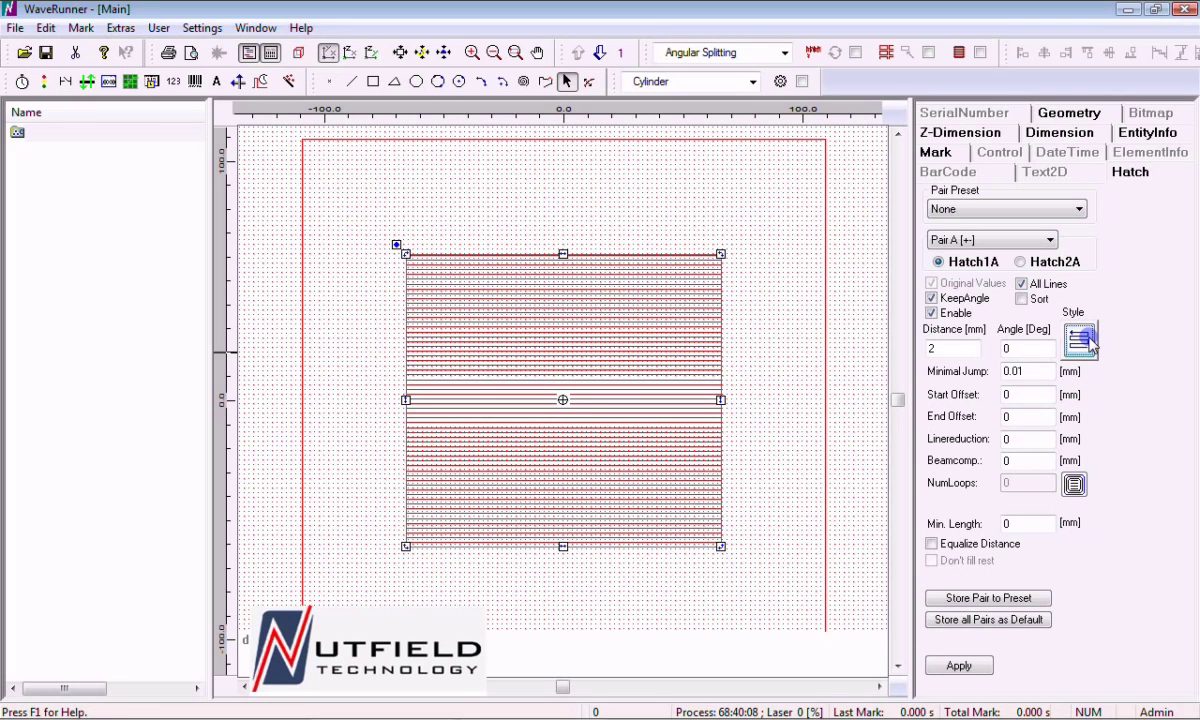
pyautogui.click(1088, 342)
pyautogui.click(1088, 342)
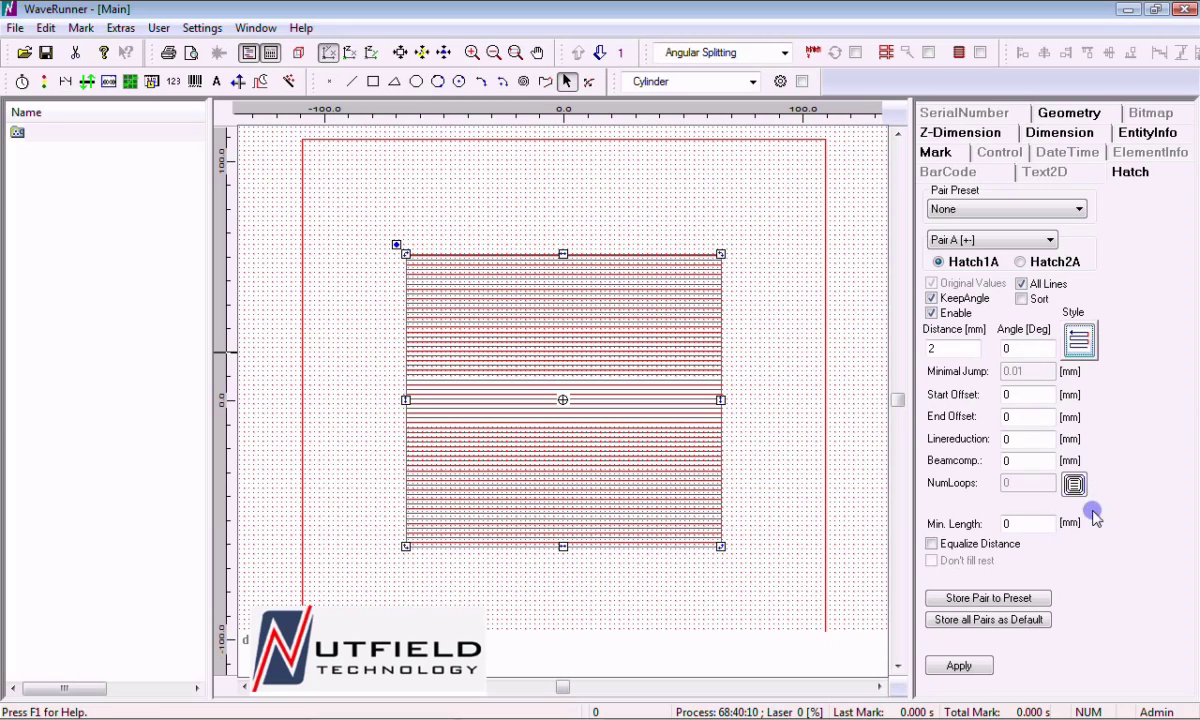
pyautogui.click(975, 666)
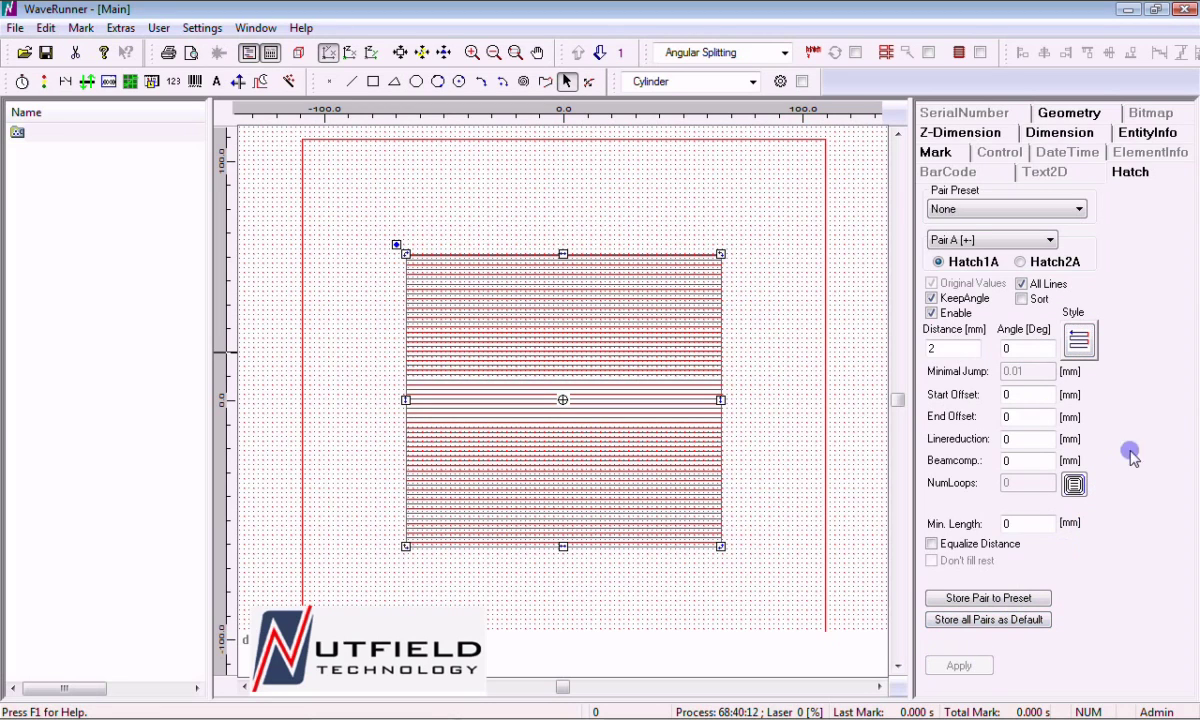
# Change the hatch style to the concentric inward pattern and apply it to the square
pyautogui.click(1096, 355)
pyautogui.click(1096, 355)
pyautogui.click(1003, 624)
pyautogui.click(962, 663)
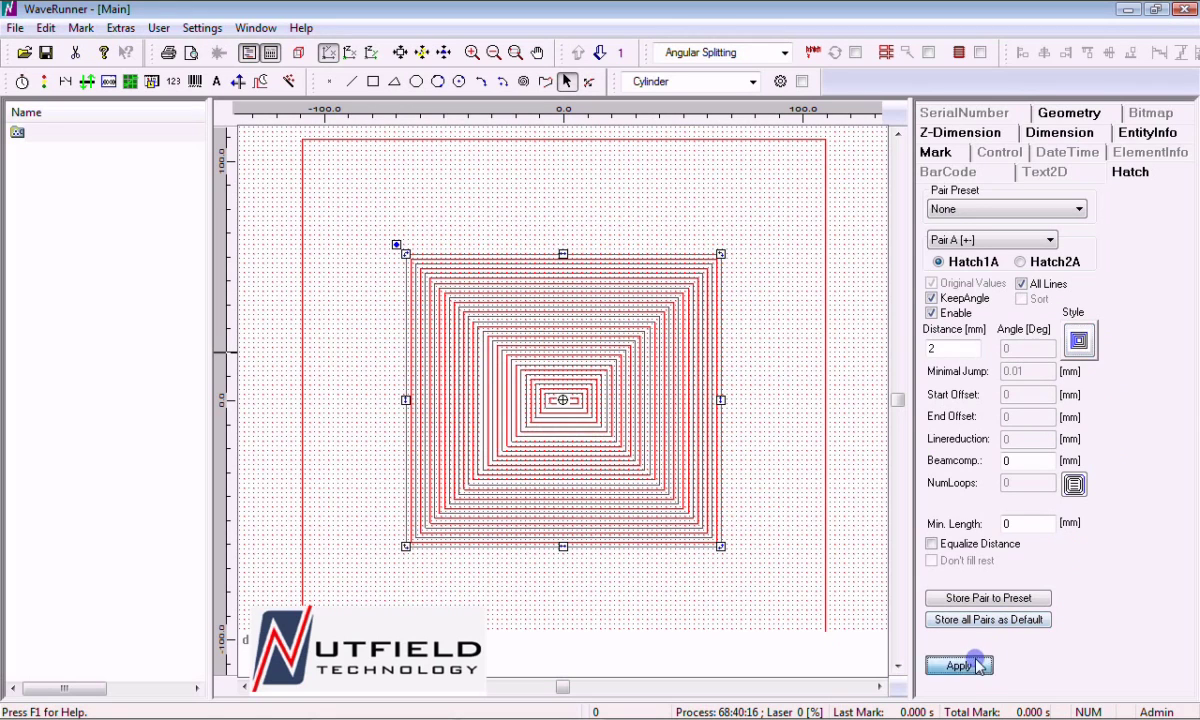
# Change the hatch style back to the connected parallel-line pattern and apply it to the square
pyautogui.click(1080, 345)
pyautogui.click(1080, 345)
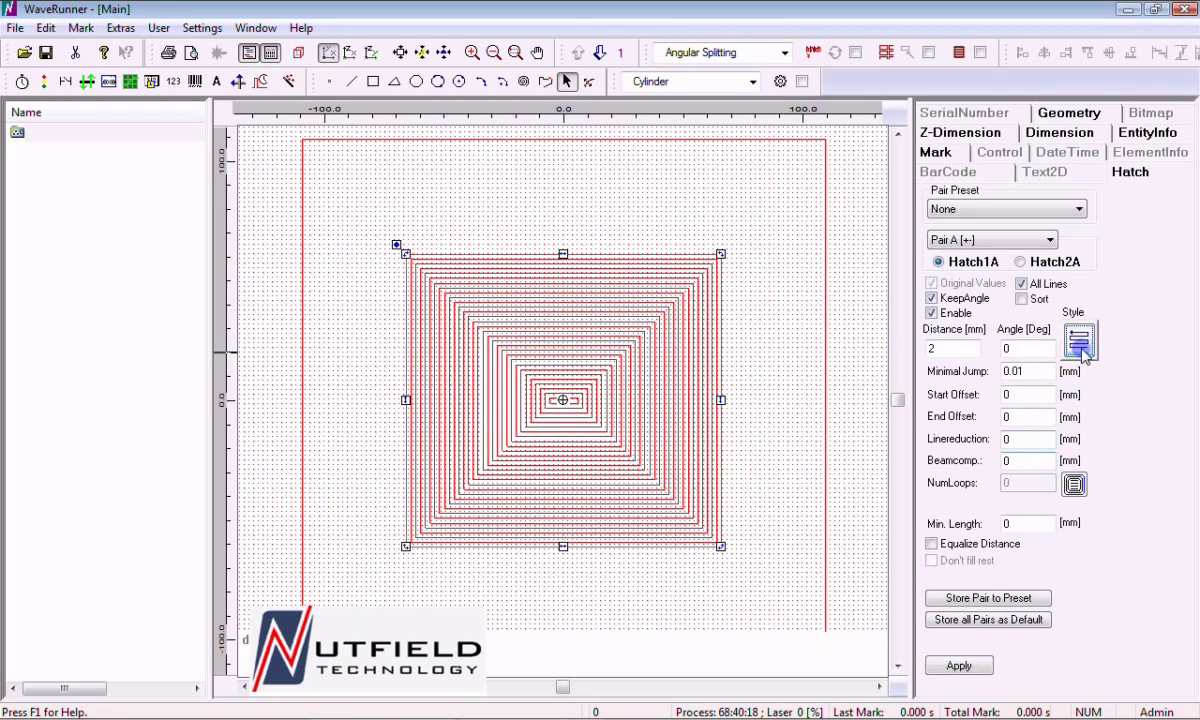
pyautogui.click(958, 598)
pyautogui.click(958, 665)
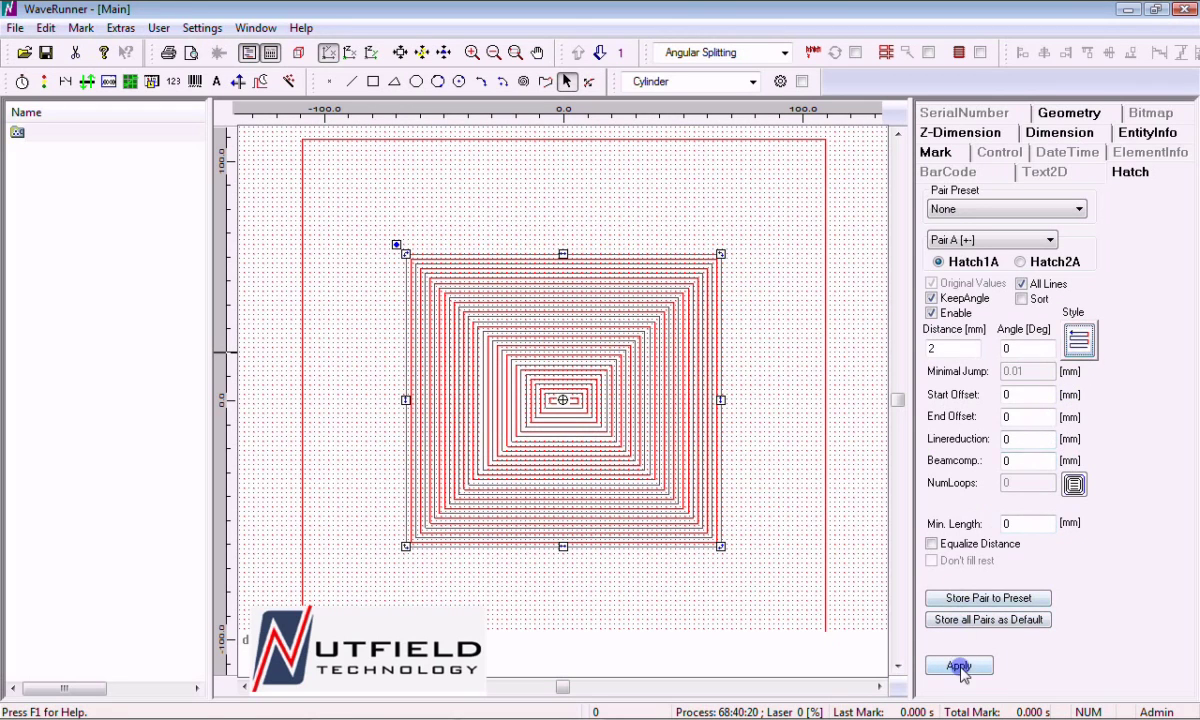
# Apply a start offset of 5 mm to the square's hatch, and increase it to 10 mm and reapply
pyautogui.click(988, 394)
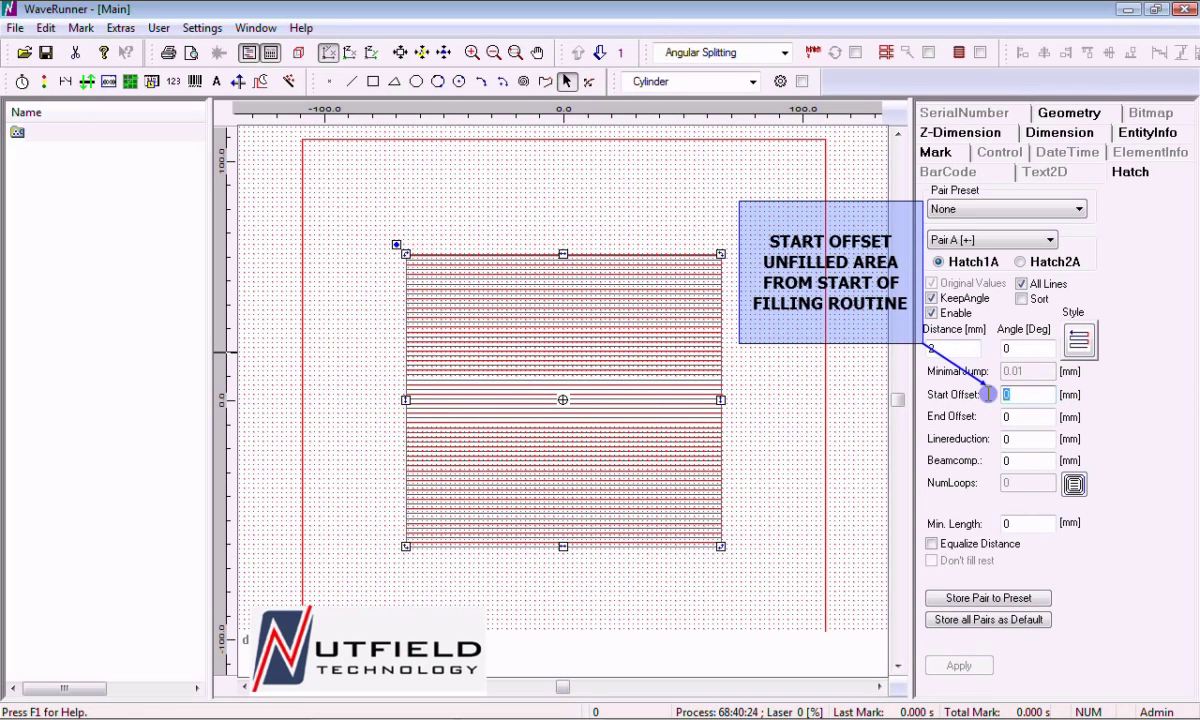
pyautogui.write('5')
pyautogui.click(980, 667)
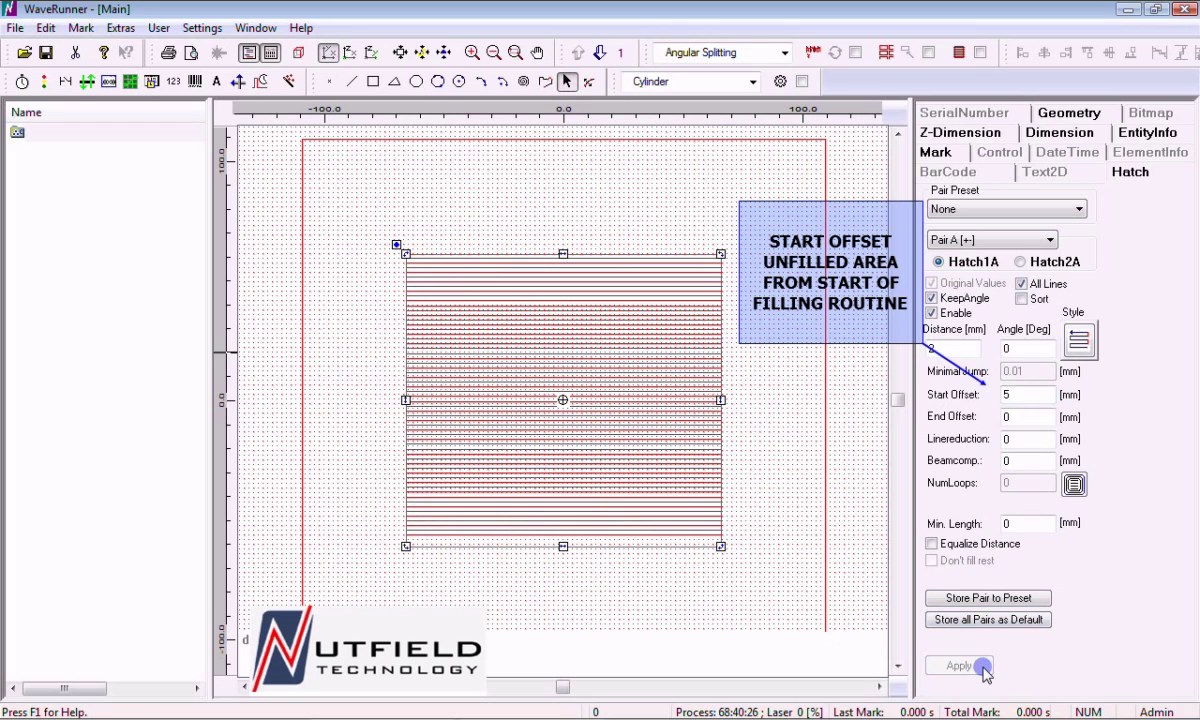
pyautogui.click(1016, 395)
pyautogui.write('10')
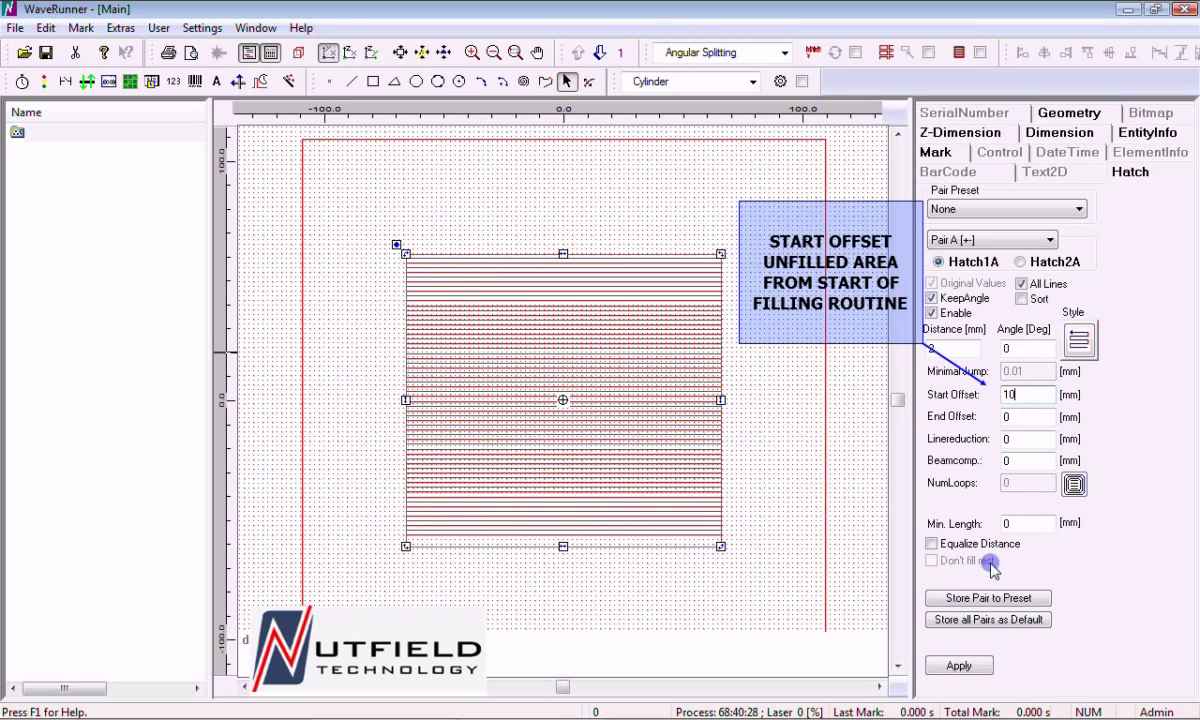
pyautogui.click(962, 665)
pyautogui.doubleClick(1004, 395)
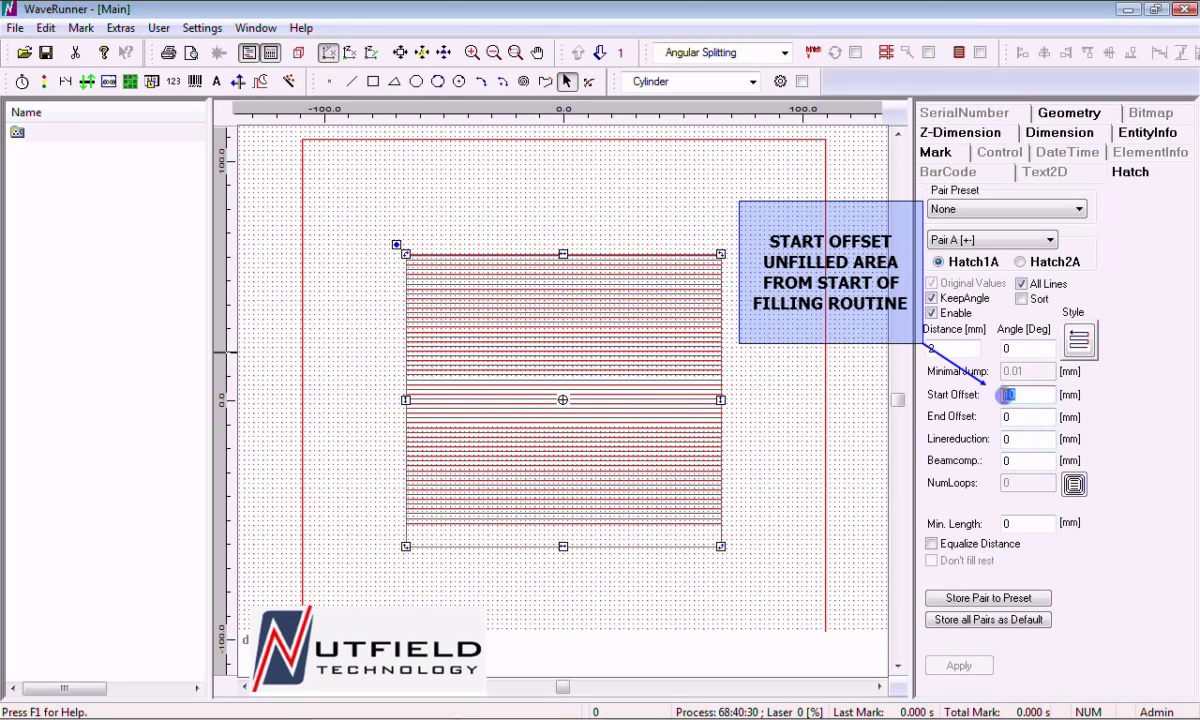
# Apply an end offset of 5 mm to the square's hatch, and increase it to 10 mm and reapply
pyautogui.doubleClick(1020, 418)
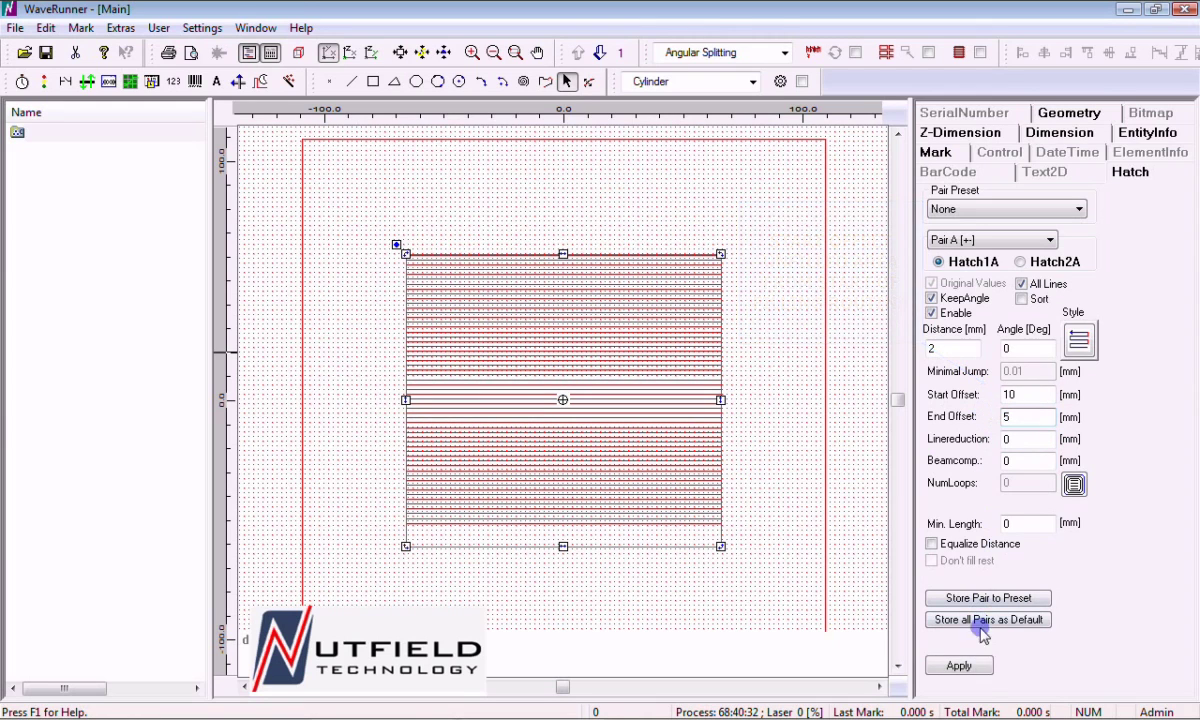
pyautogui.click(975, 667)
pyautogui.moveTo(1016, 425); pyautogui.dragTo(987, 416)
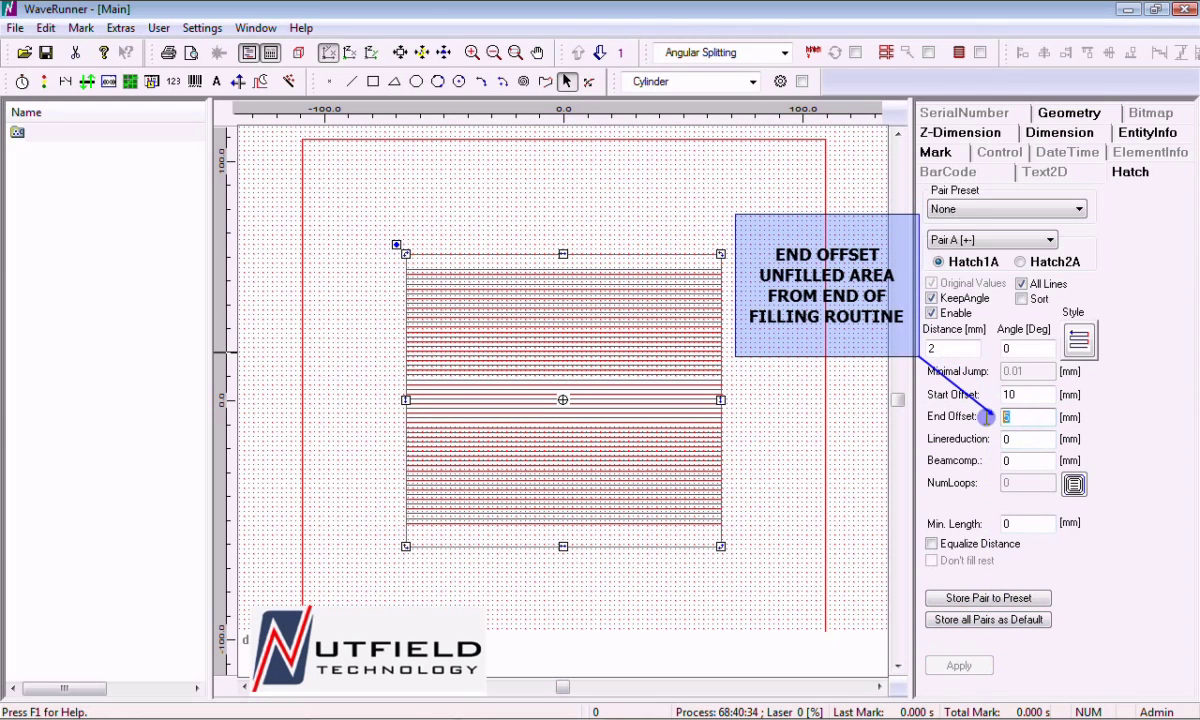
pyautogui.write('10')
pyautogui.click(975, 665)
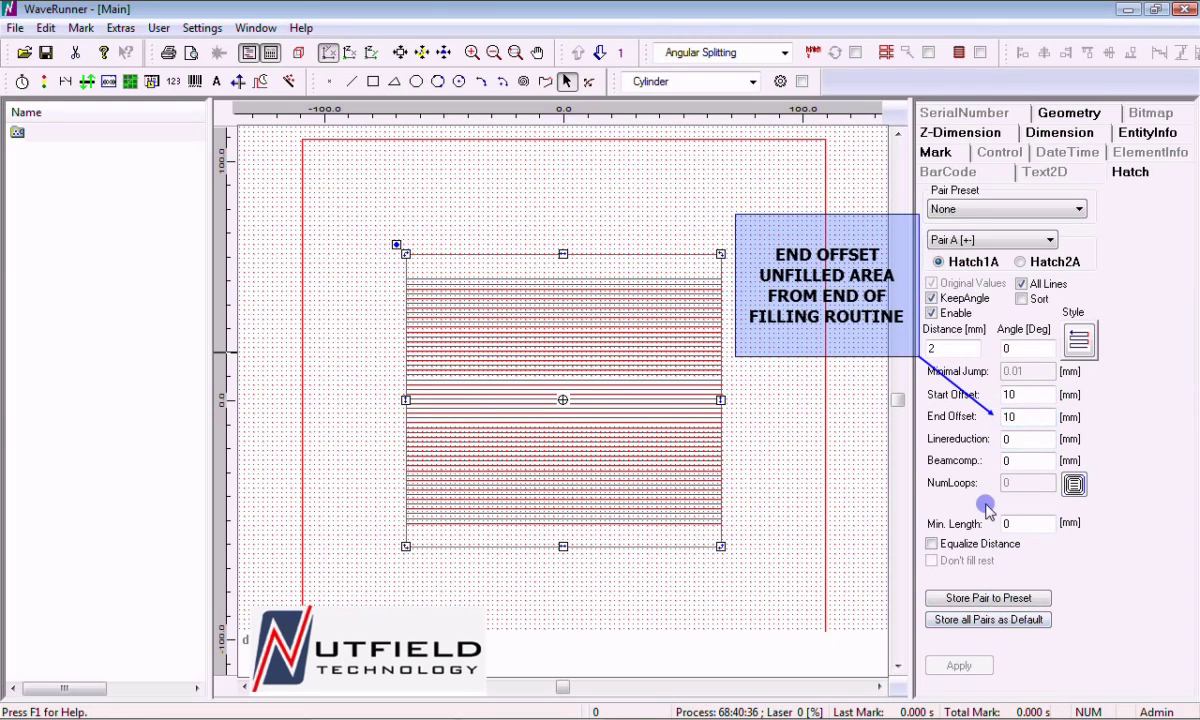
# Set the line reduction to 10 mm and apply it to the square's hatch
pyautogui.moveTo(1029, 446); pyautogui.dragTo(994, 441)
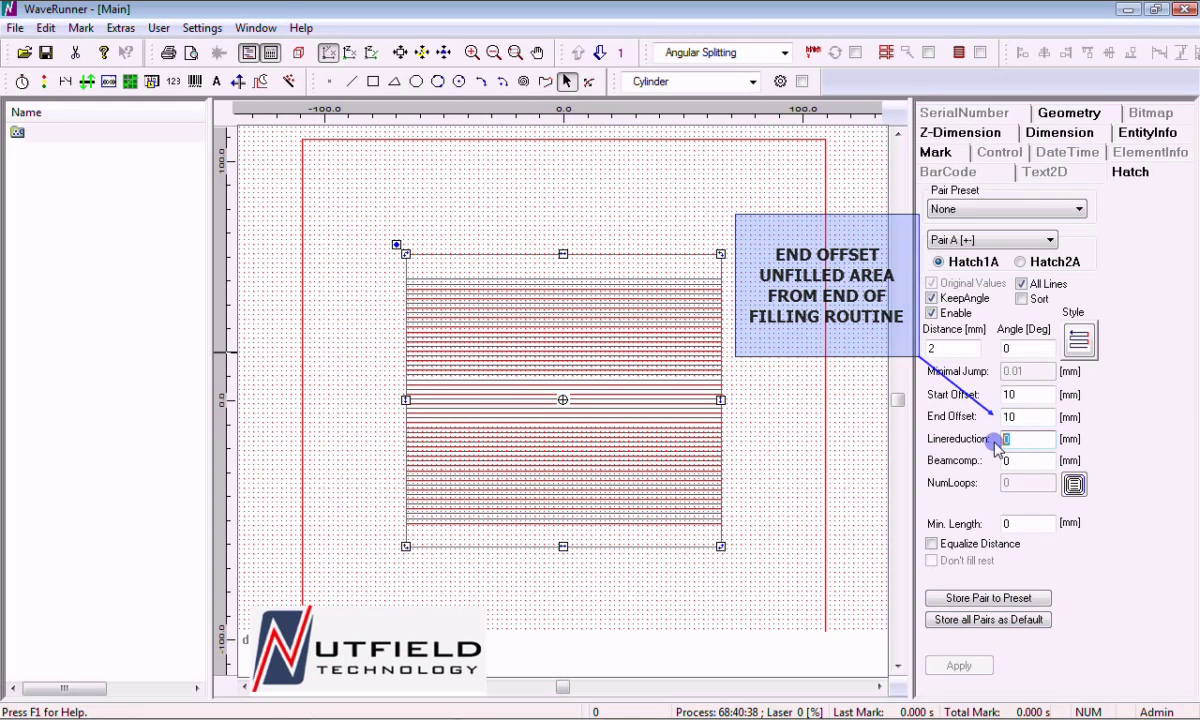
pyautogui.write('10')
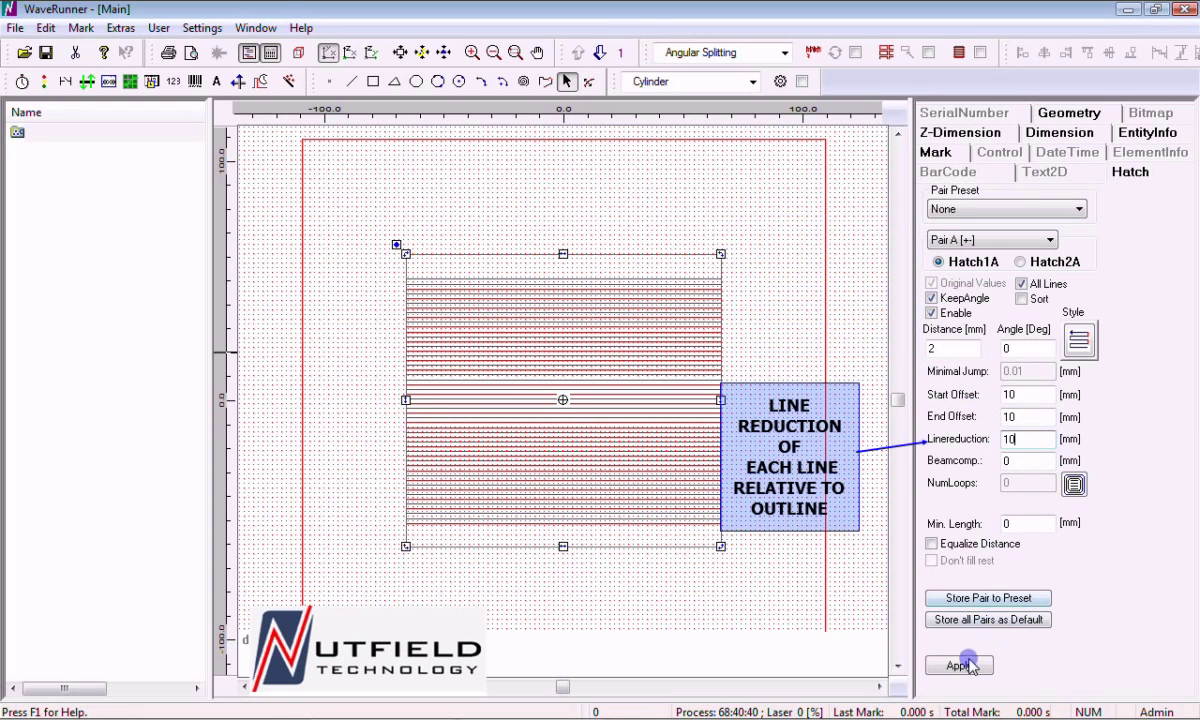
pyautogui.click(962, 666)
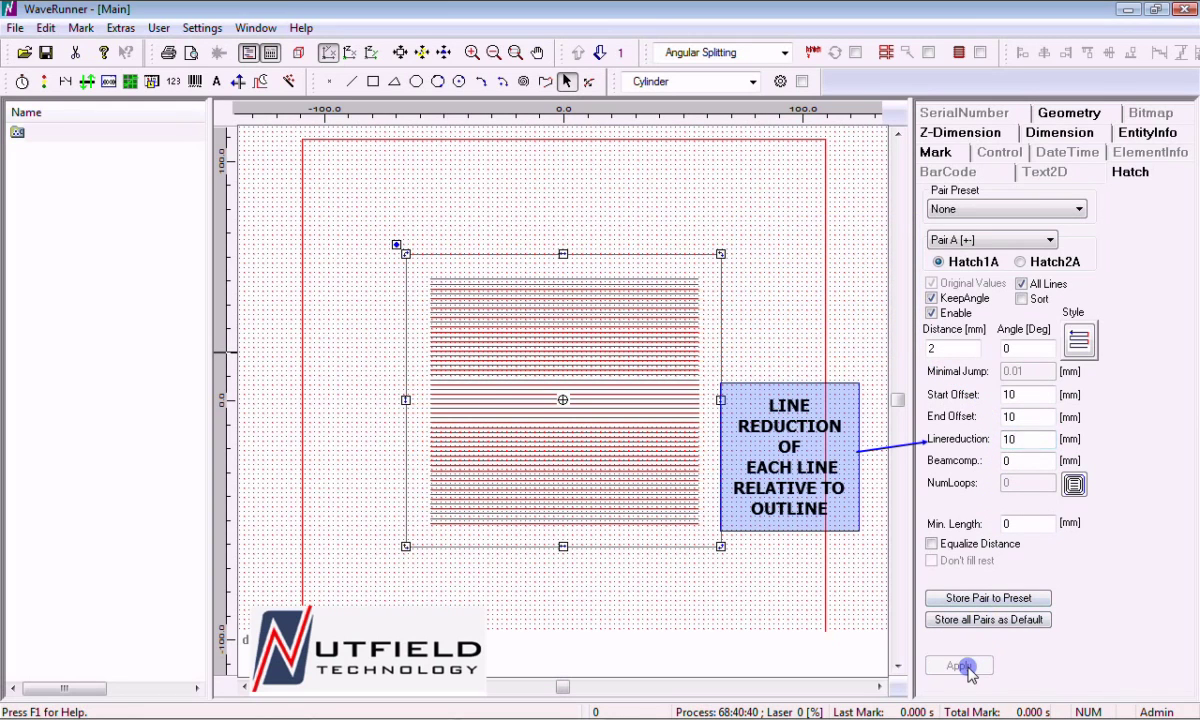
# Set the end offset and start offset to 0 mm and reapply the hatch
pyautogui.doubleClick(1007, 416)
pyautogui.write('0')
pyautogui.doubleClick(1010, 394)
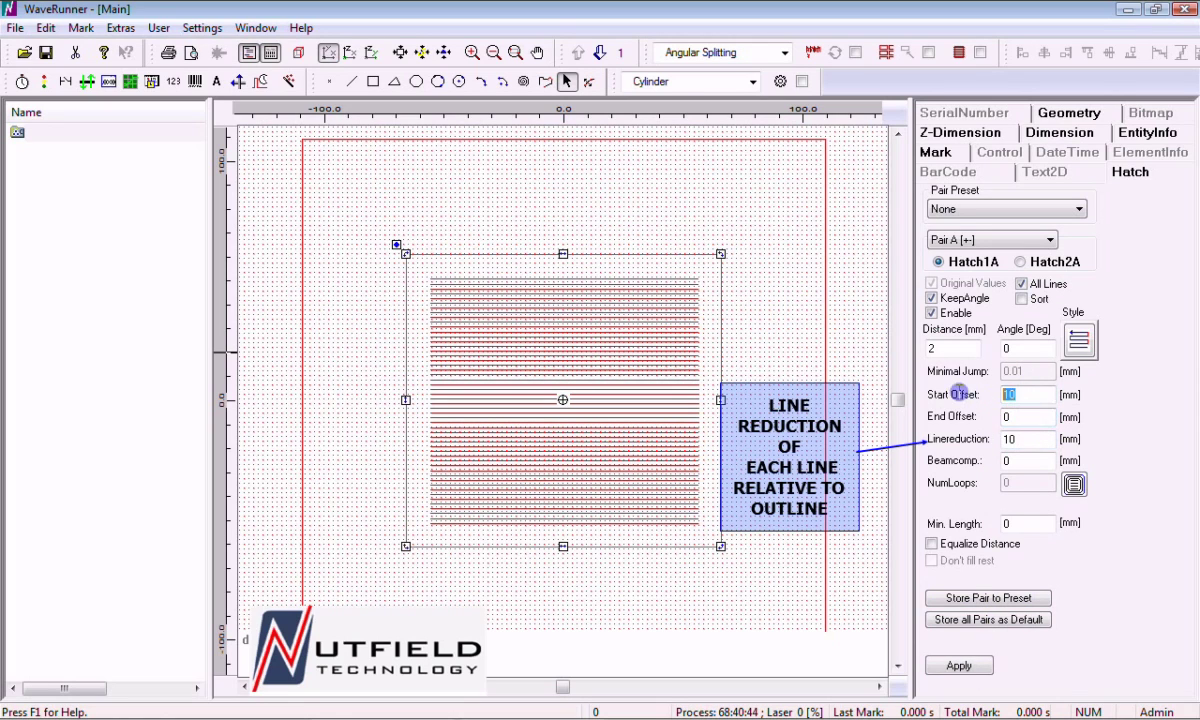
pyautogui.write('0')
pyautogui.click(958, 666)
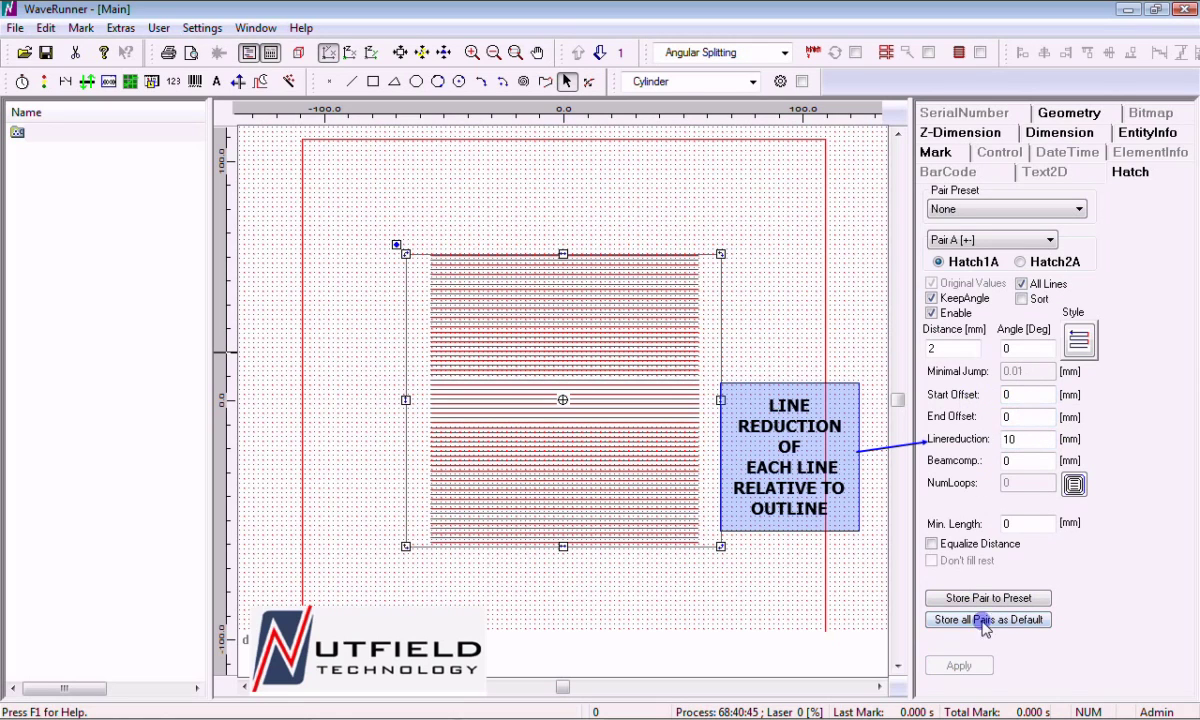
# Enable the loop fill with the number of loops set to 10 and apply it to the square
pyautogui.click(1073, 485)
pyautogui.click(1002, 482)
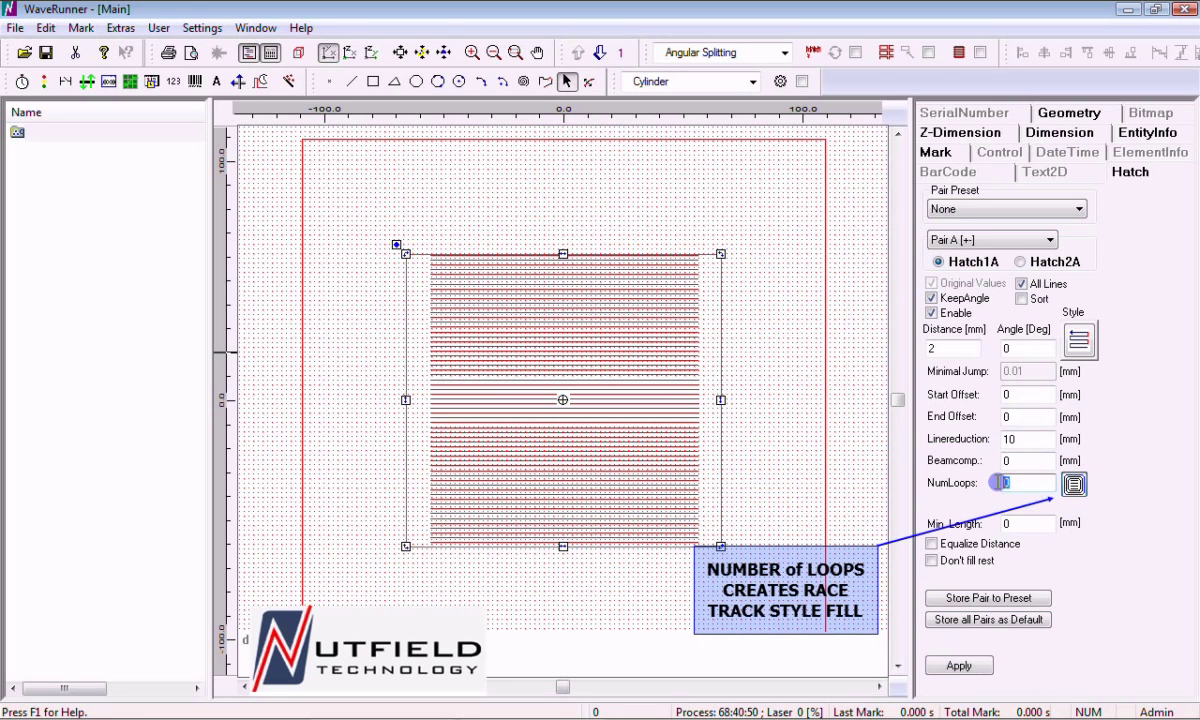
pyautogui.write('10')
pyautogui.click(963, 667)
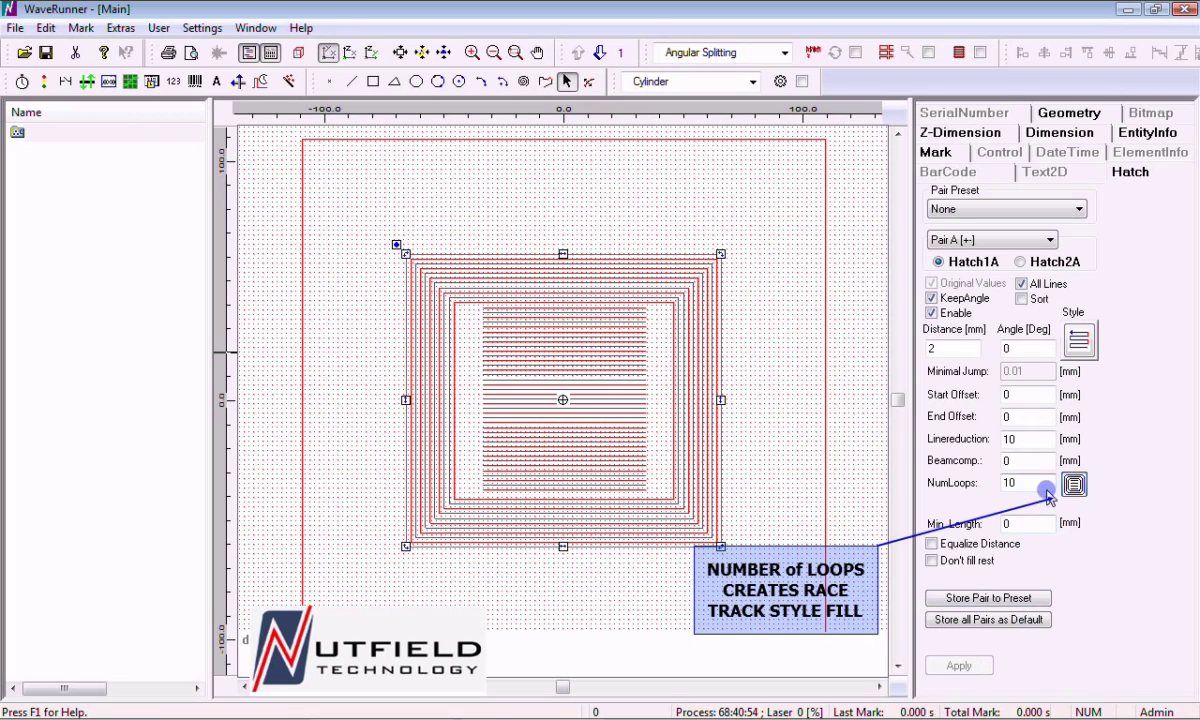
pyautogui.doubleClick(997, 482)
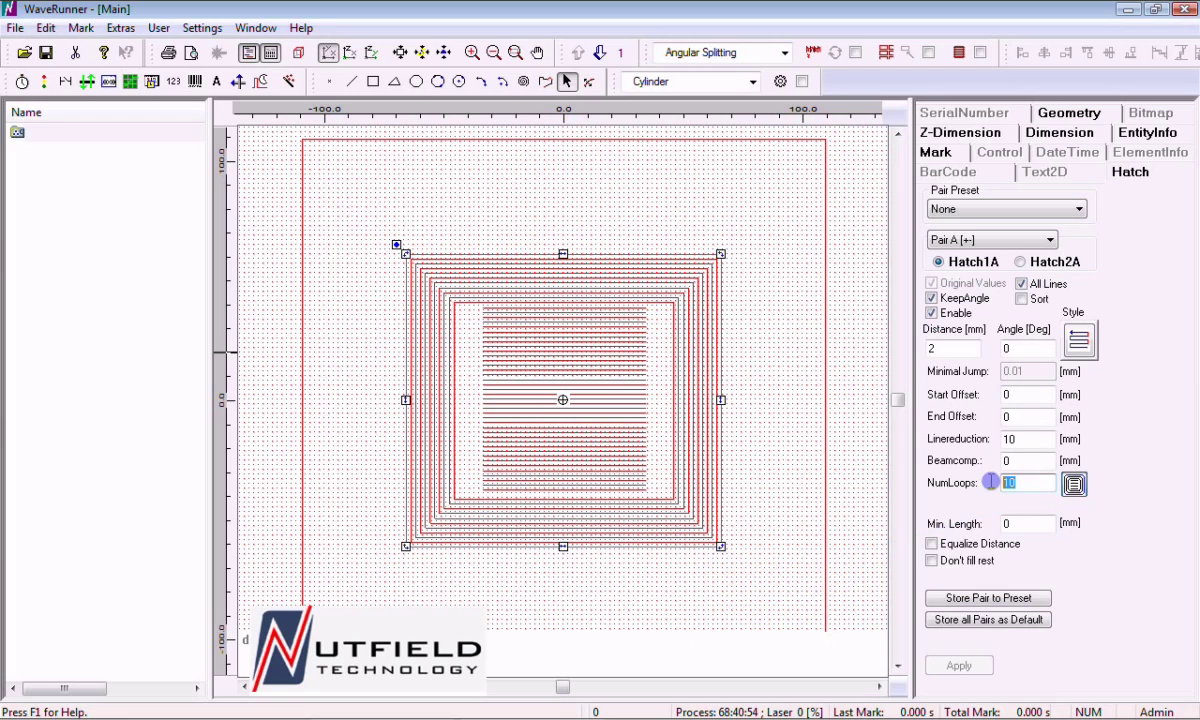
# Apply the loop fill with Don't fill rest enabled, and disable the option again and reapply
pyautogui.click(955, 560)
pyautogui.click(960, 664)
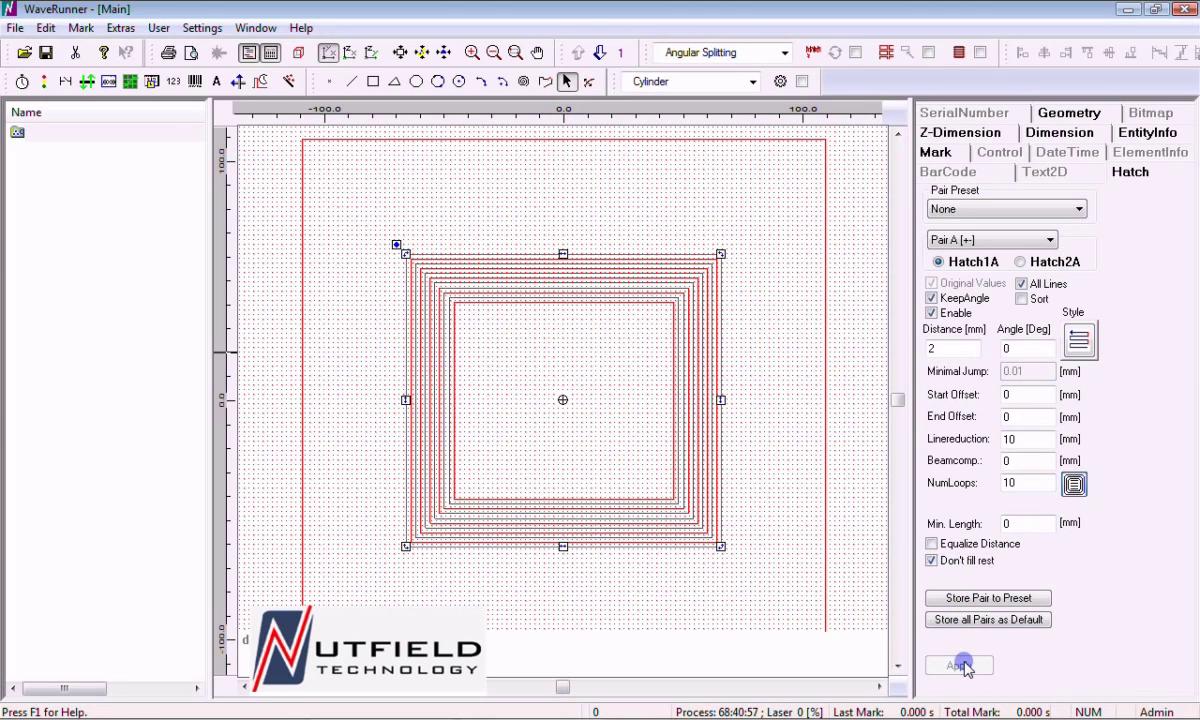
pyautogui.click(958, 560)
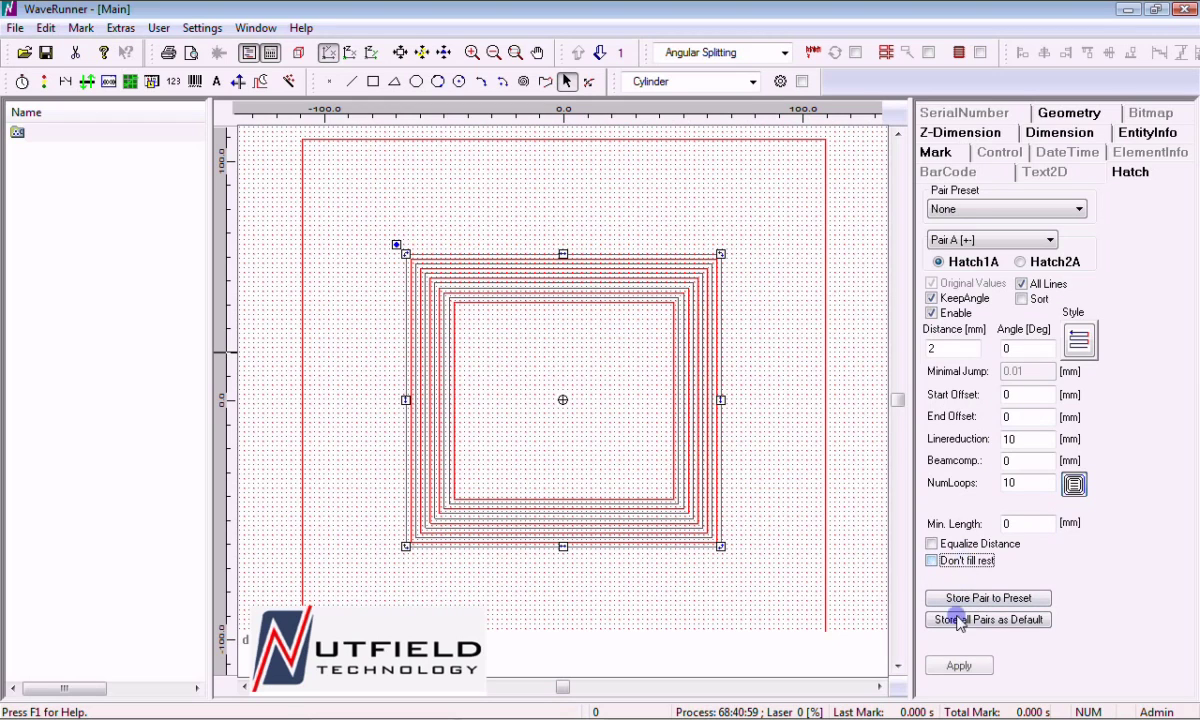
pyautogui.click(959, 665)
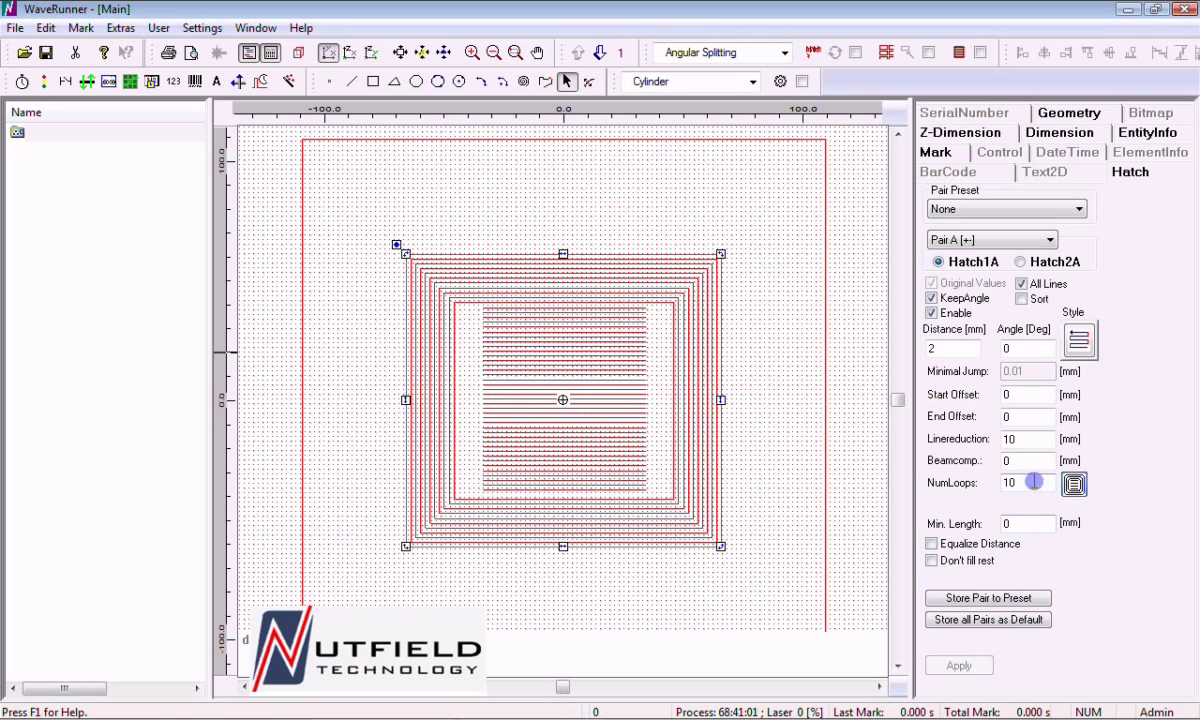
# Turn off the loop fill, set the line reduction to 0 mm and apply the hatch
pyautogui.click(1075, 485)
pyautogui.doubleClick(1035, 440)
pyautogui.write('0')
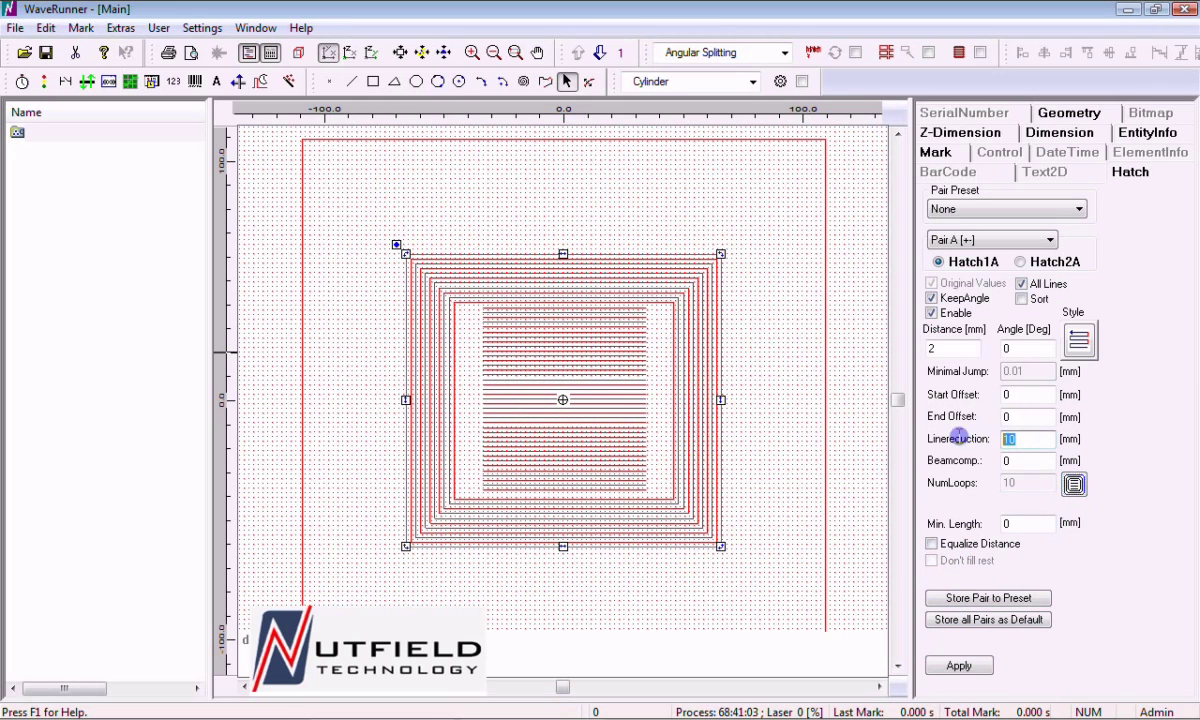
pyautogui.click(952, 668)
# Apply Equalize Distance to the hatch, and store the pair to the preset and all pairs as default
pyautogui.click(934, 544)
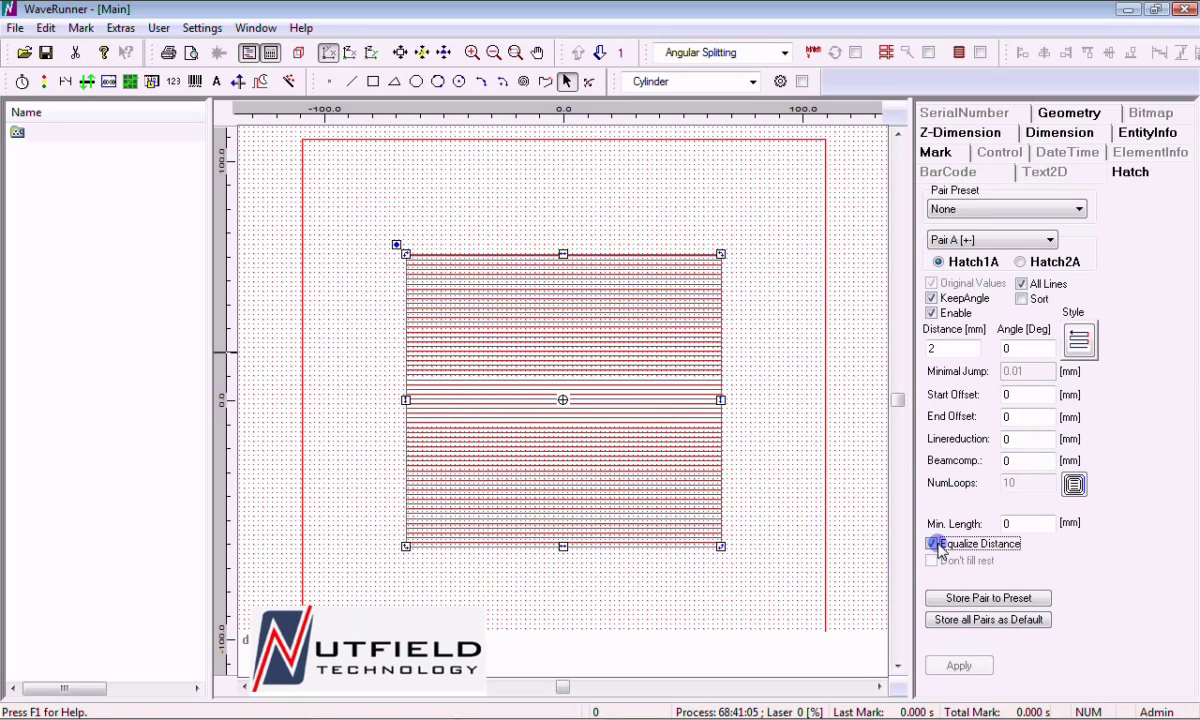
pyautogui.click(957, 666)
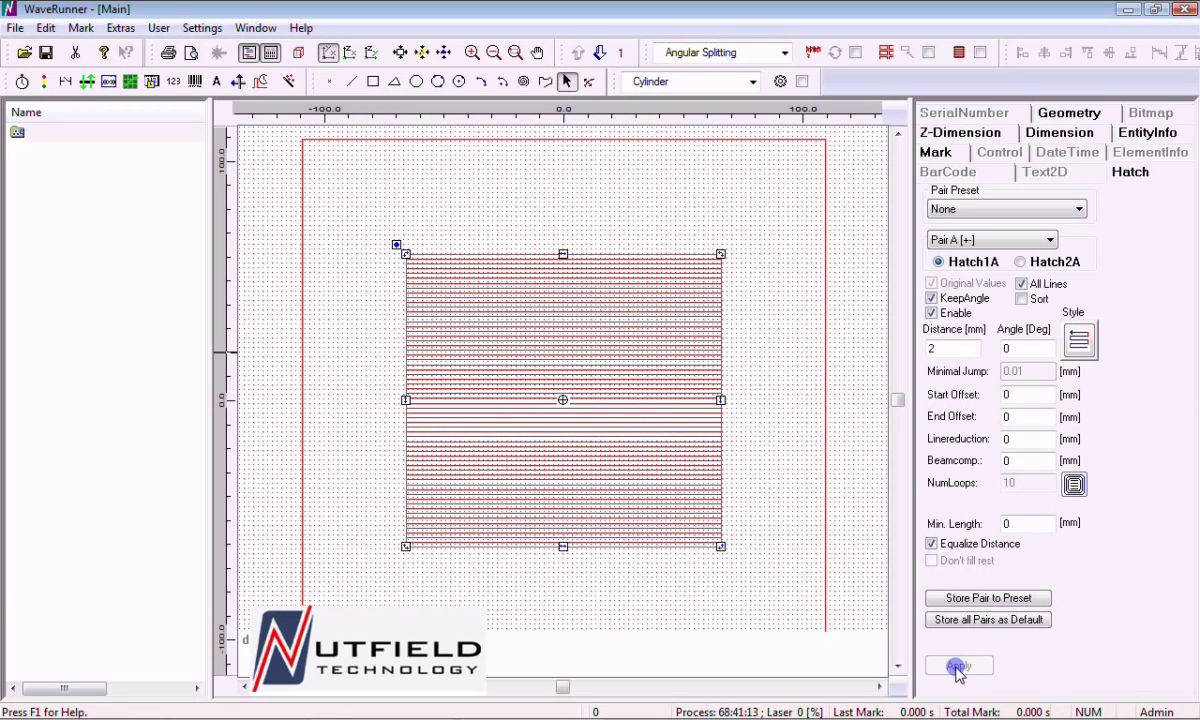
pyautogui.click(1016, 600)
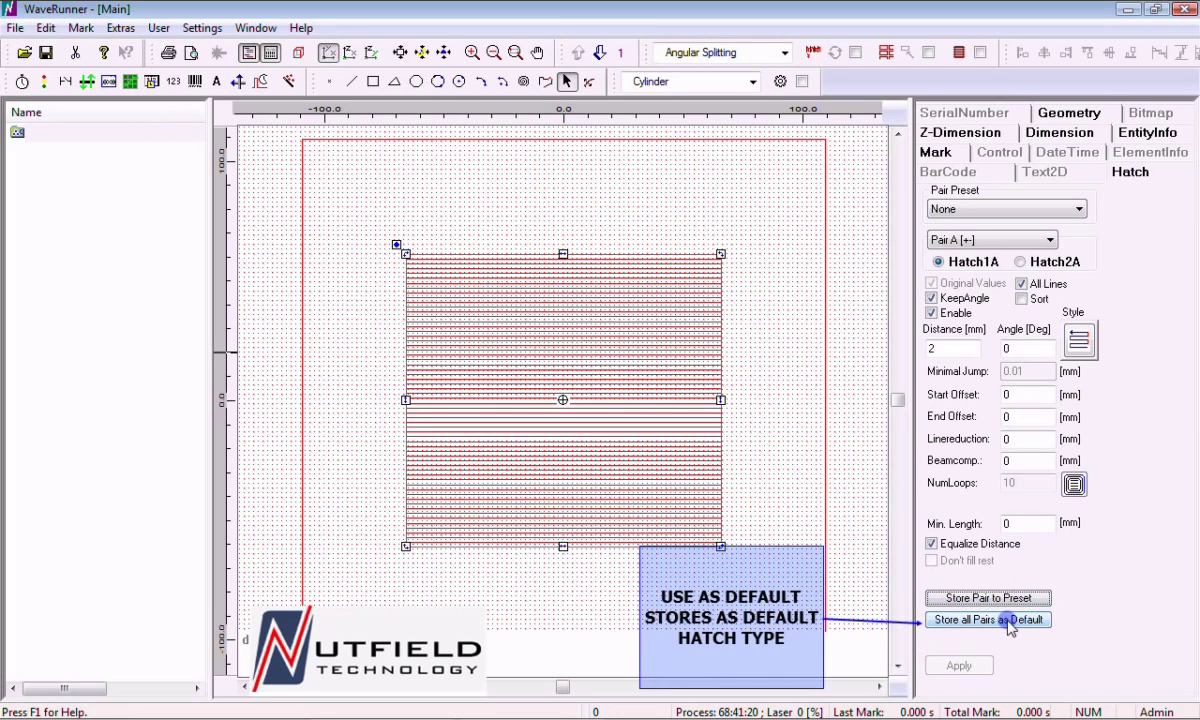
pyautogui.click(1010, 622)
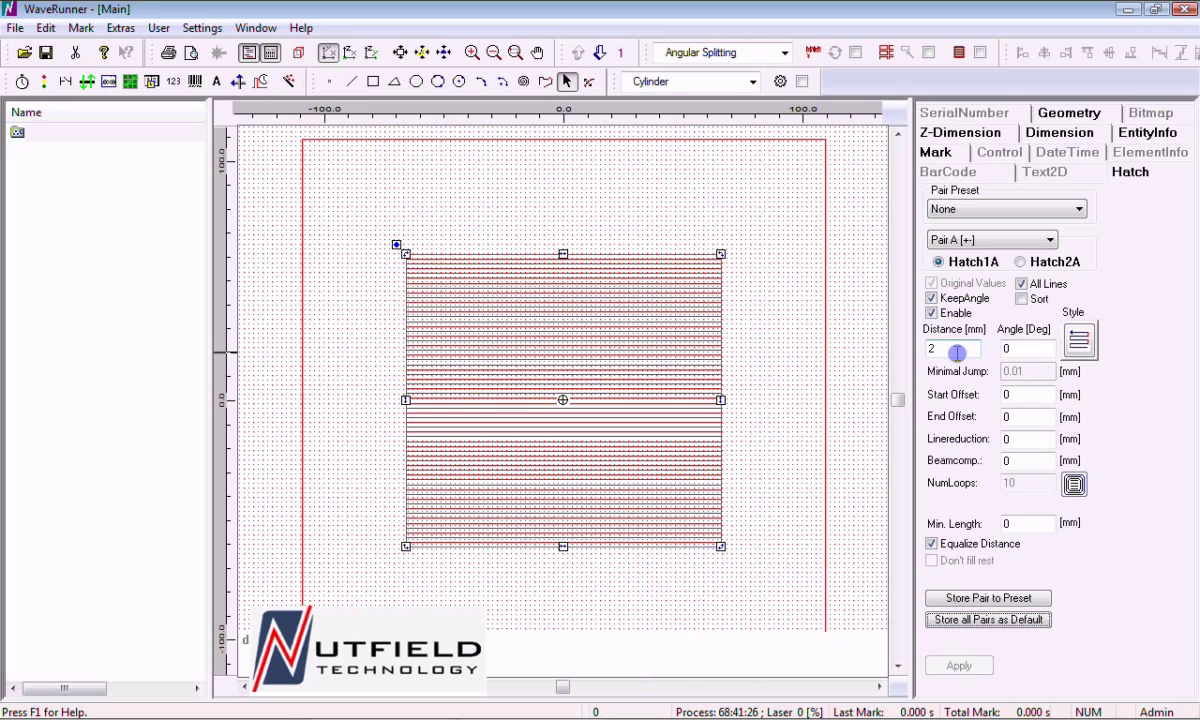
# Toggle the Enable option of Hatch1A off and back on, and apply the hatch
pyautogui.click(932, 313)
pyautogui.click(932, 313)
pyautogui.click(960, 666)
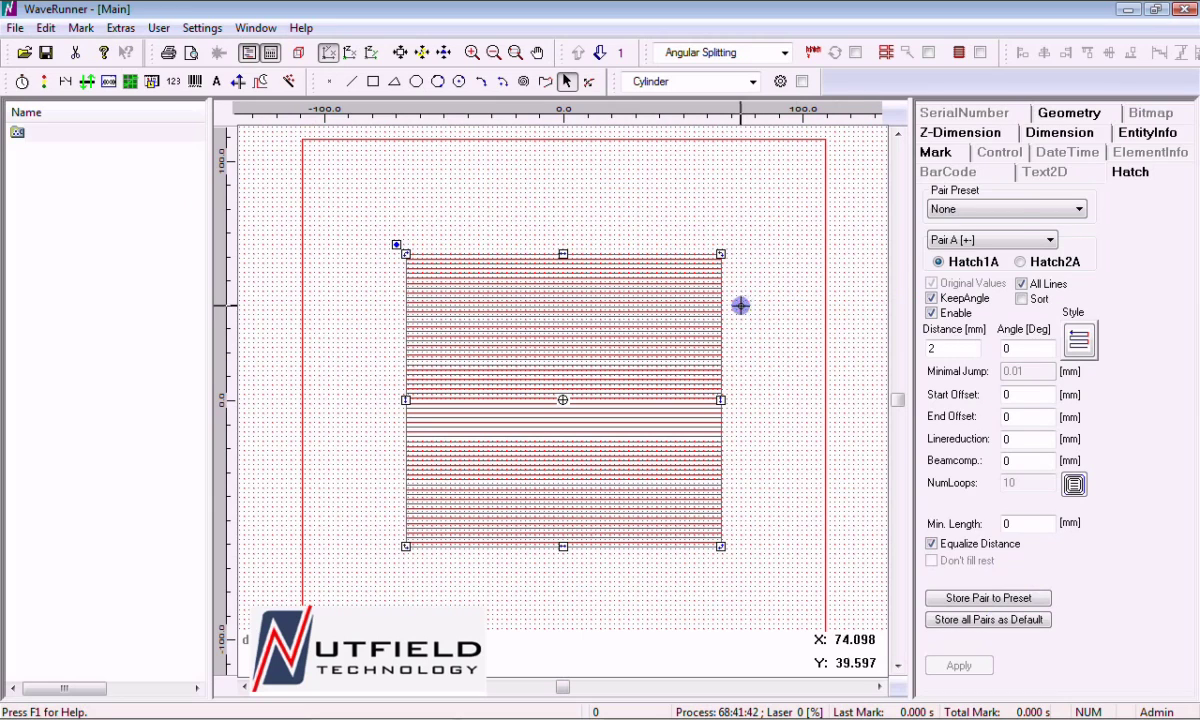
# Check the square's outline dimensions, and deselect the square without changing them
pyautogui.click(1003, 135)
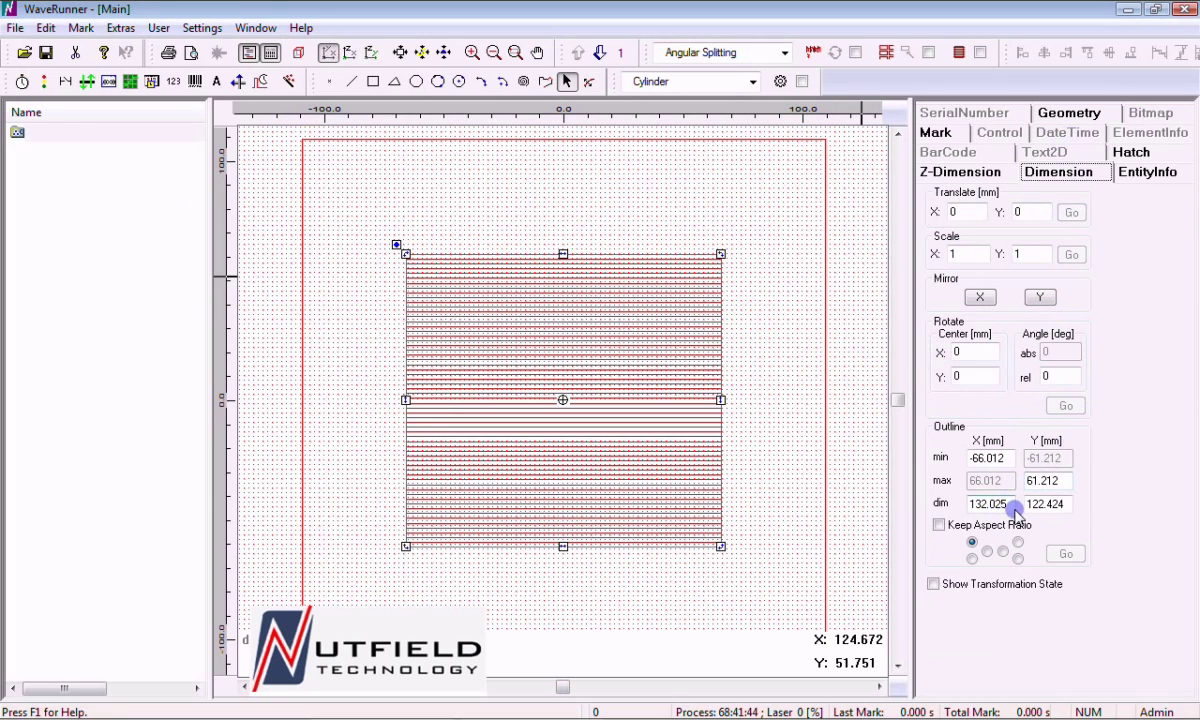
pyautogui.moveTo(1005, 508); pyautogui.dragTo(943, 497)
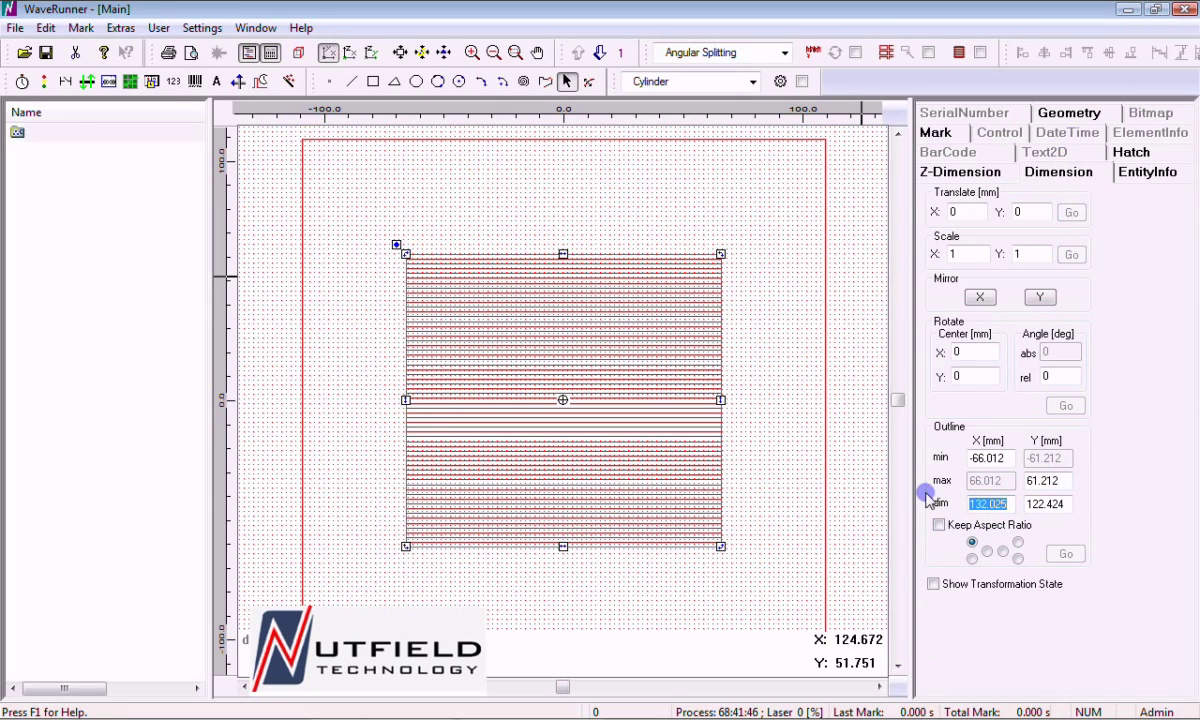
pyautogui.click(840, 467)
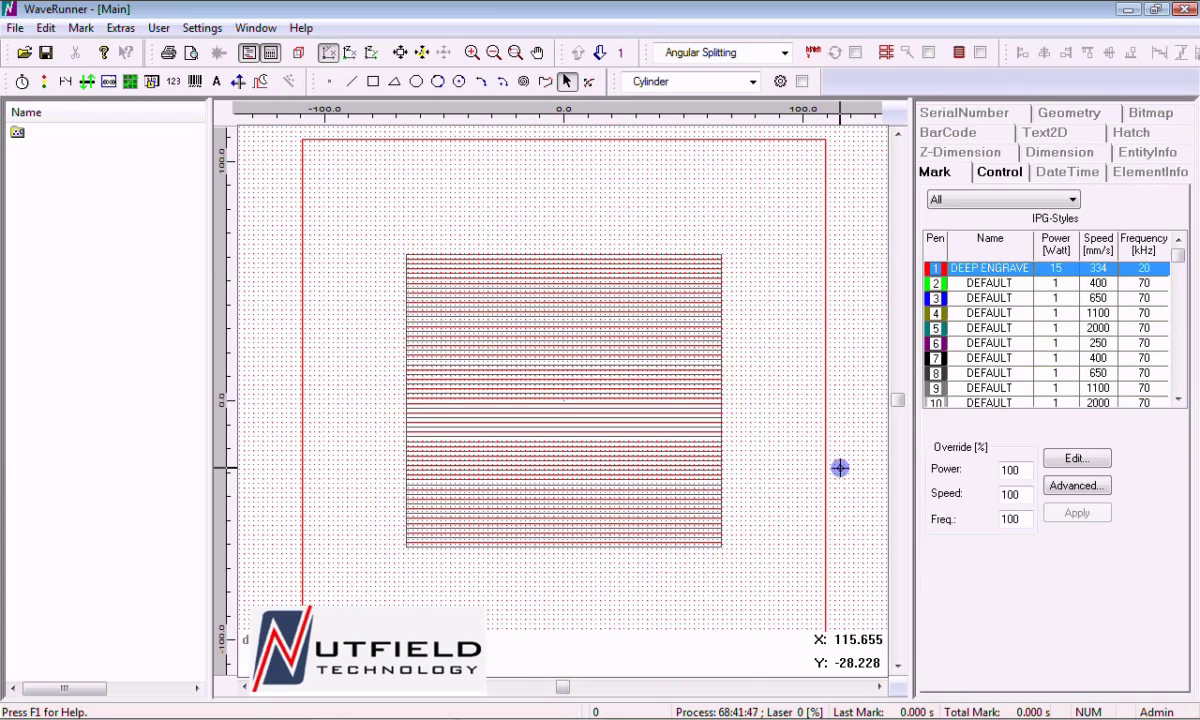
# Reselect the square and reopen its Hatch1A settings, toggling Enable off and leaving it on
pyautogui.click(680, 389)
pyautogui.click(1131, 132)
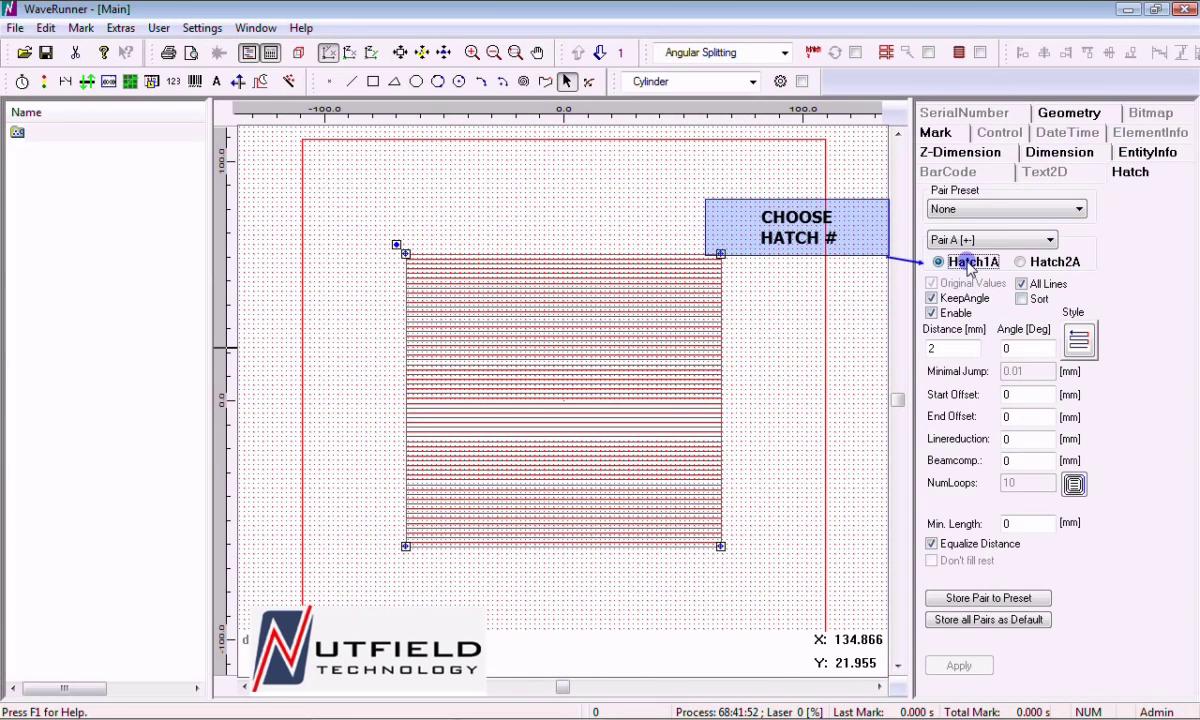
pyautogui.click(953, 313)
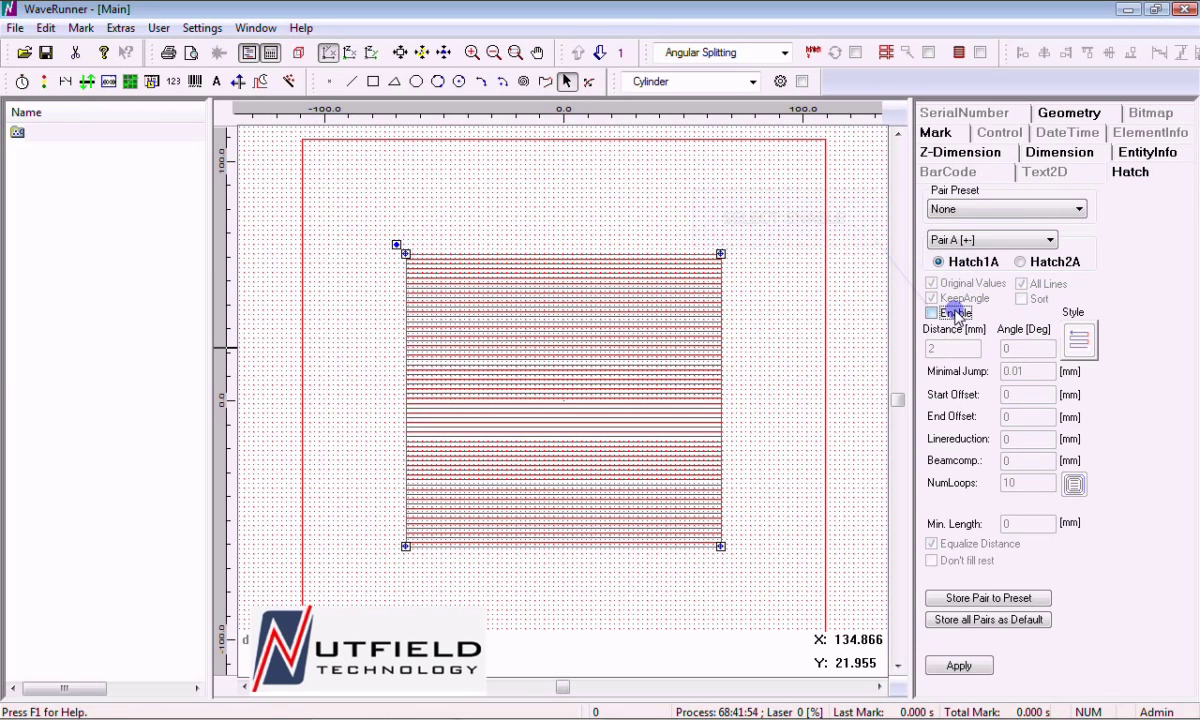
pyautogui.click(955, 314)
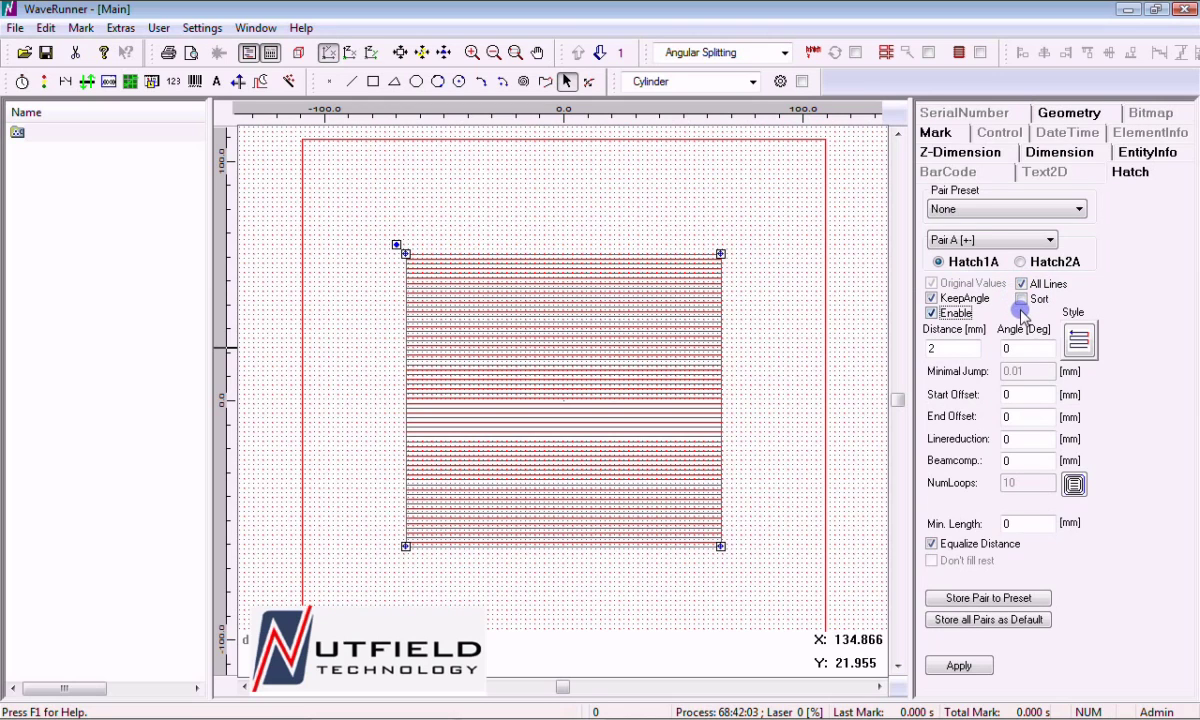
# Set the Hatch1A line distance to 0.03 mm, apply it, and inspect the lines at the square's upper-right corner
pyautogui.moveTo(961, 347); pyautogui.dragTo(906, 337)
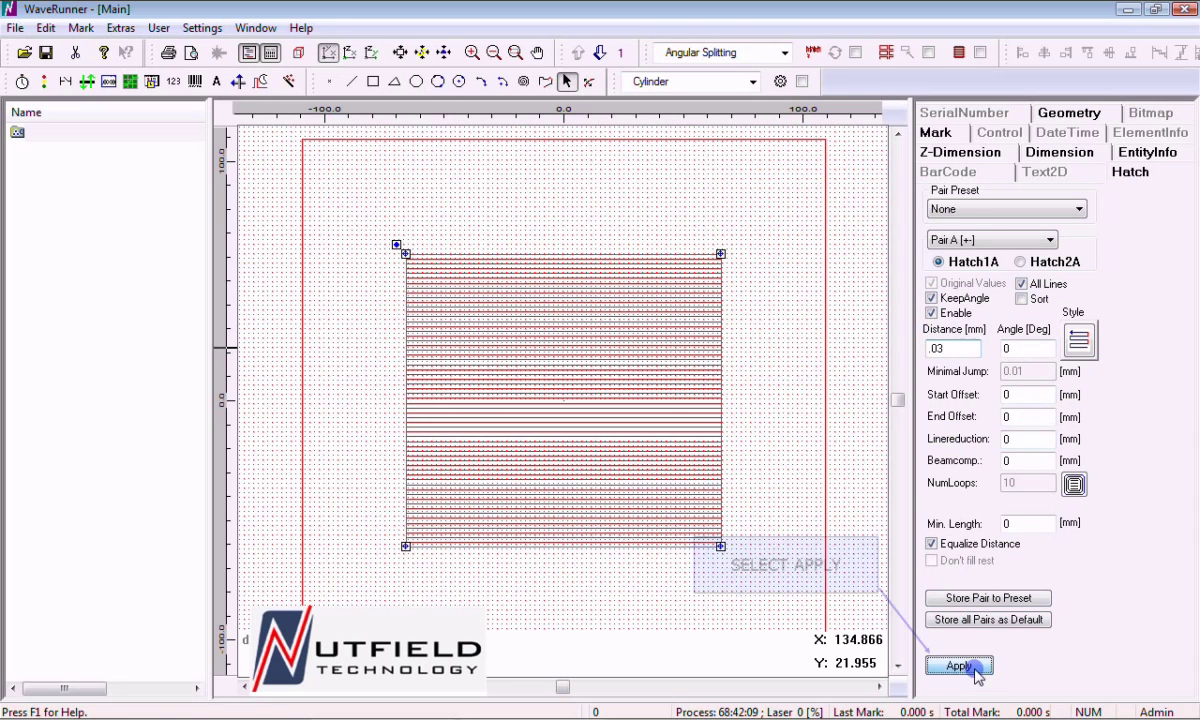
pyautogui.click(959, 666)
pyautogui.click(515, 52)
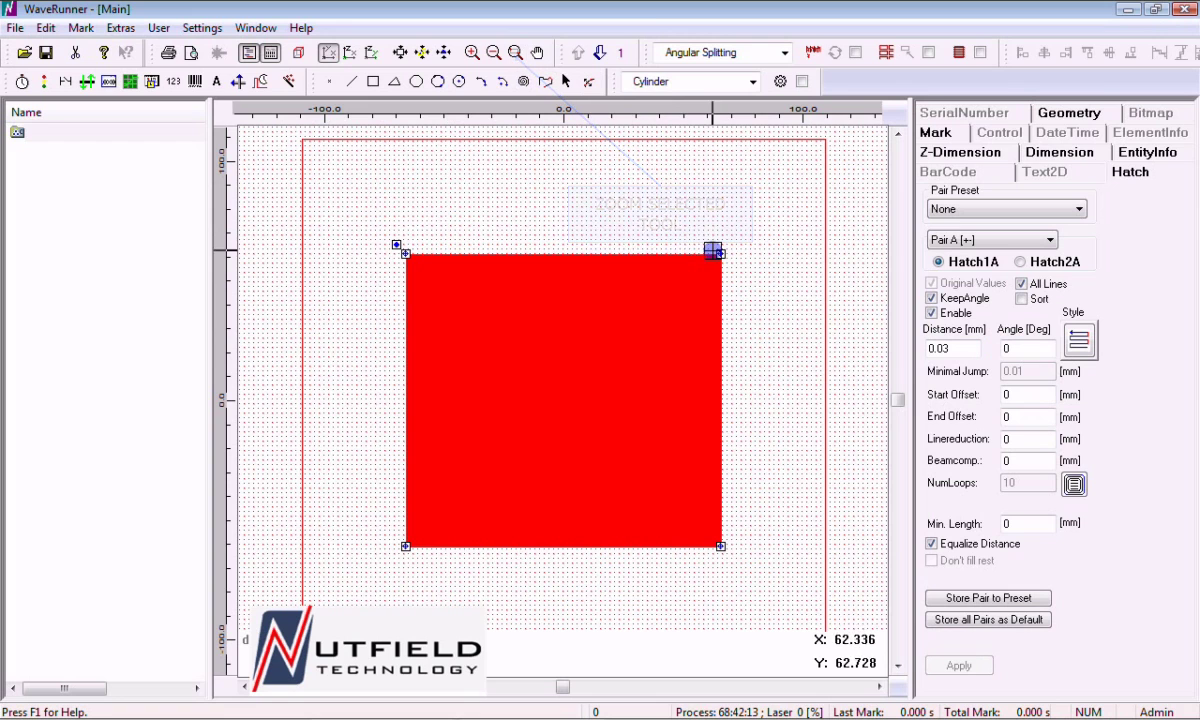
pyautogui.moveTo(710, 249); pyautogui.dragTo(731, 271)
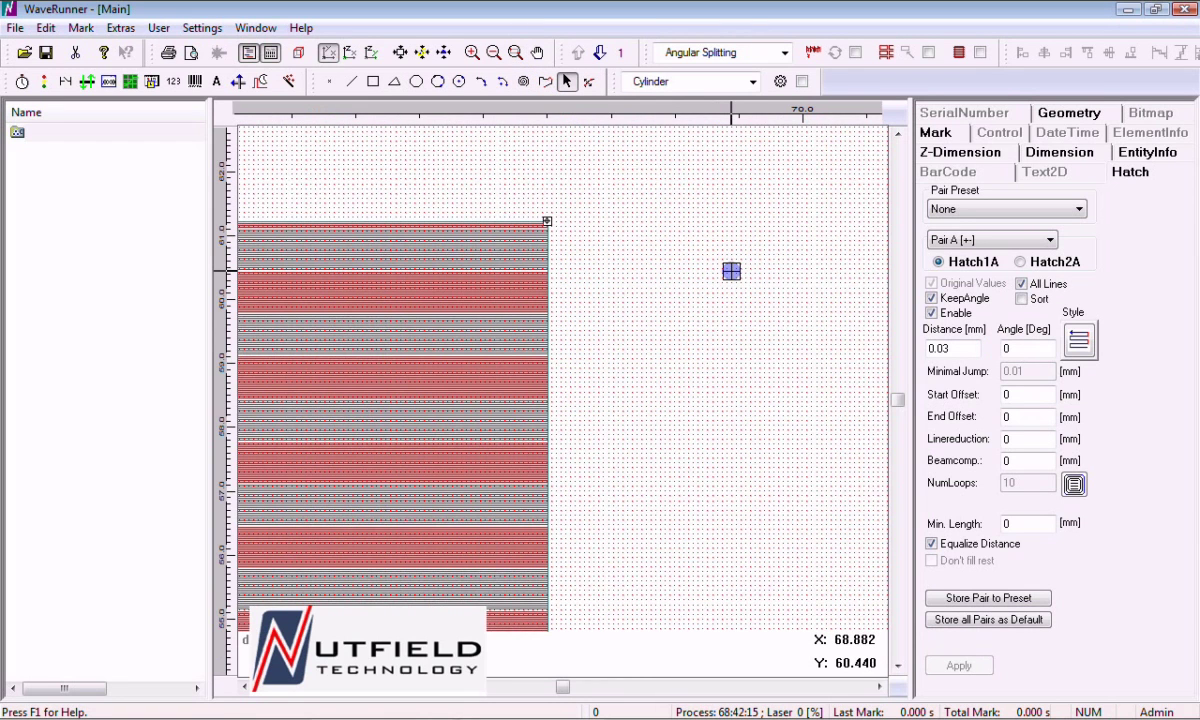
# Set the Hatch1A angle to 45 degrees and apply the hatch to the square
pyautogui.click(515, 52)
pyautogui.moveTo(516, 192); pyautogui.dragTo(570, 259)
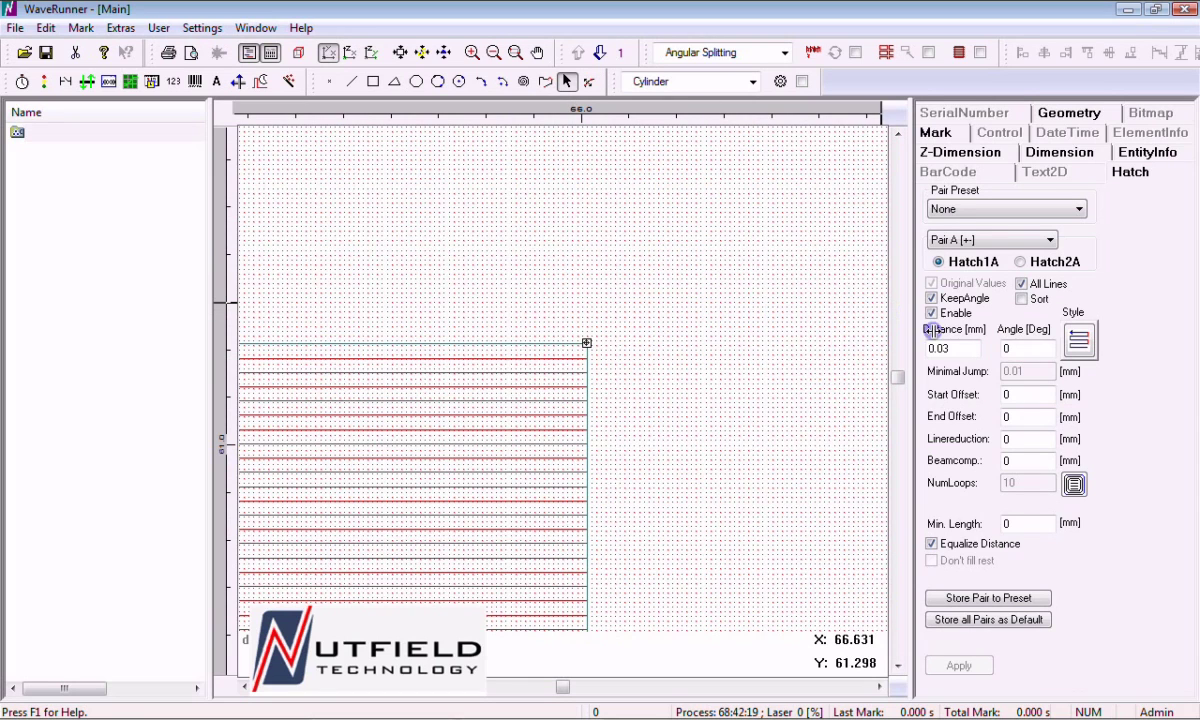
pyautogui.doubleClick(1011, 348)
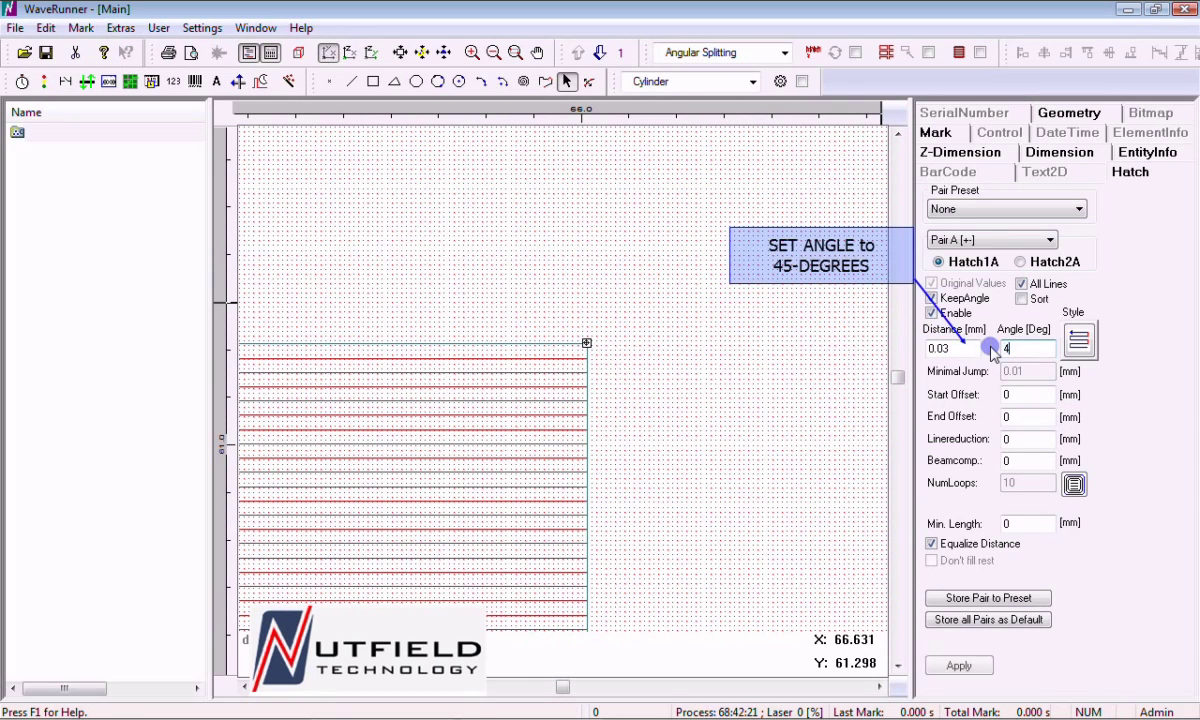
pyautogui.write('45')
pyautogui.click(985, 674)
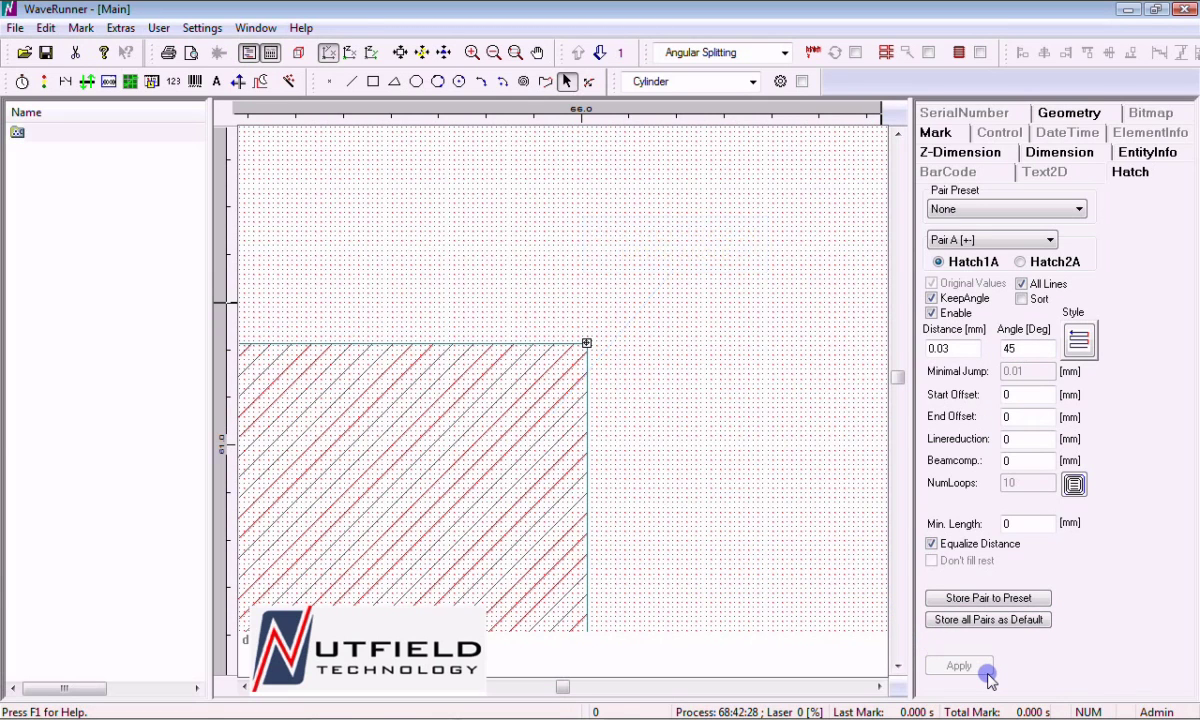
# Set the Hatch1A line reduction to 0.04 mm and apply the hatch
pyautogui.doubleClick(1006, 438)
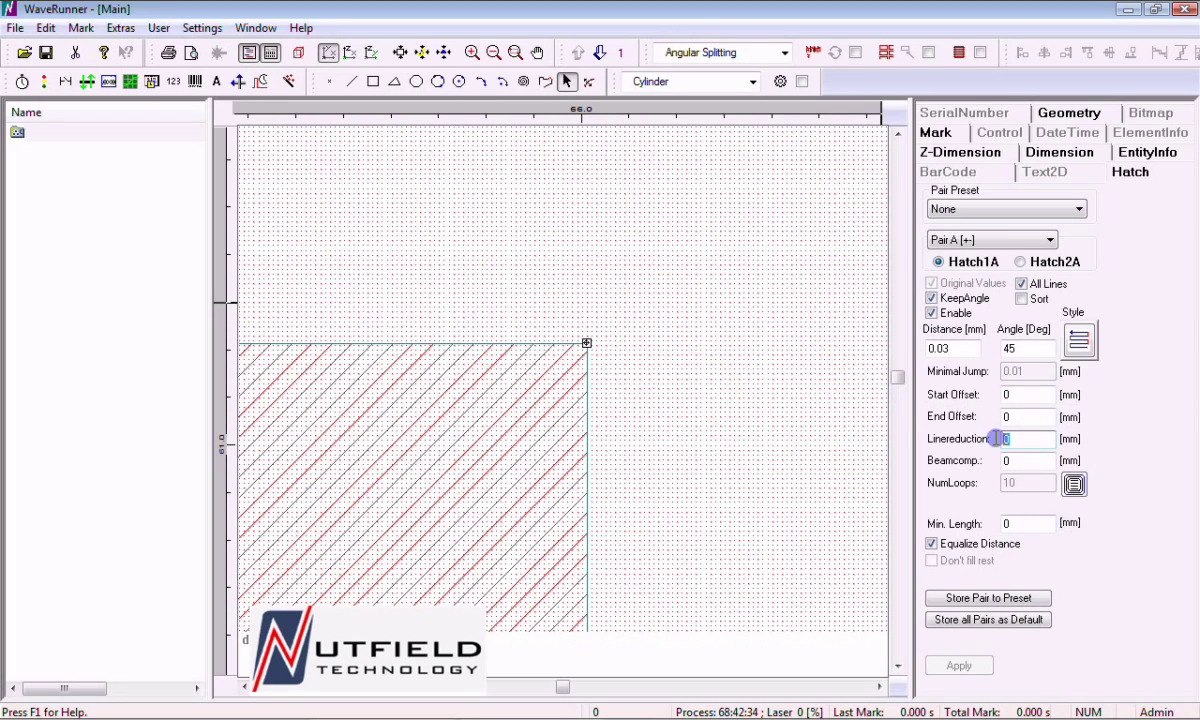
pyautogui.write('0')
pyautogui.write('.04')
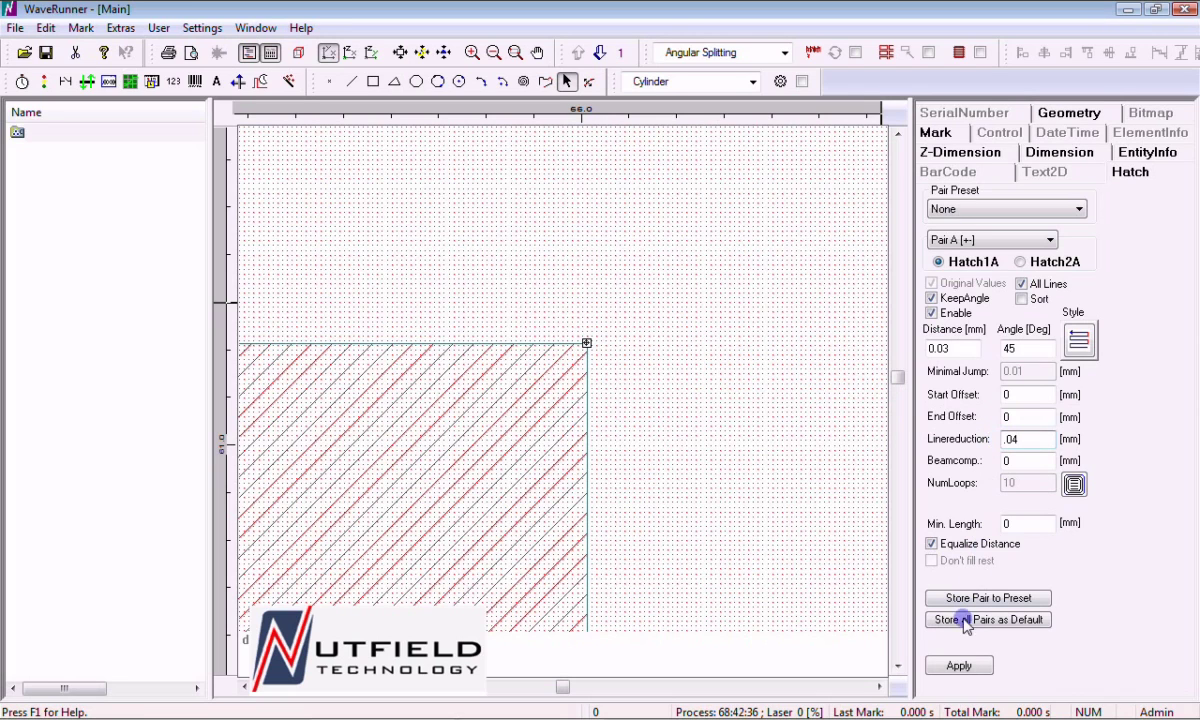
pyautogui.click(962, 666)
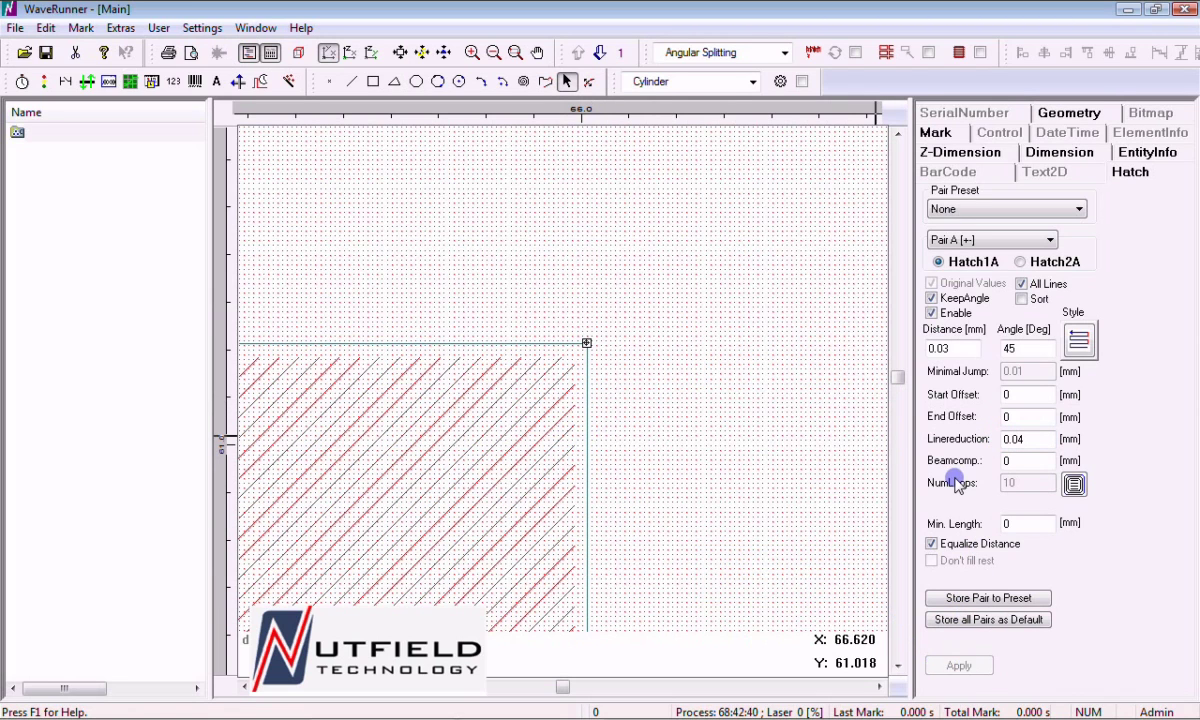
# Turn on the loops option for Hatch1A, set the number of loops to 0, and apply the hatch
pyautogui.click(1076, 485)
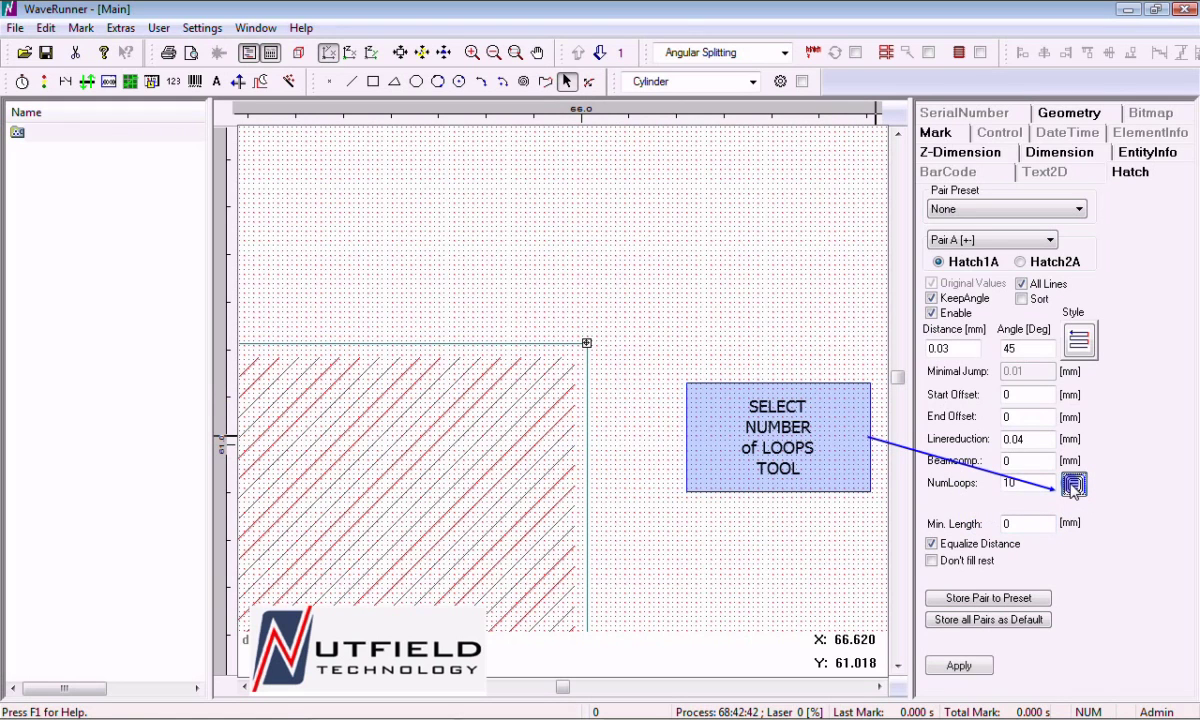
pyautogui.click(959, 665)
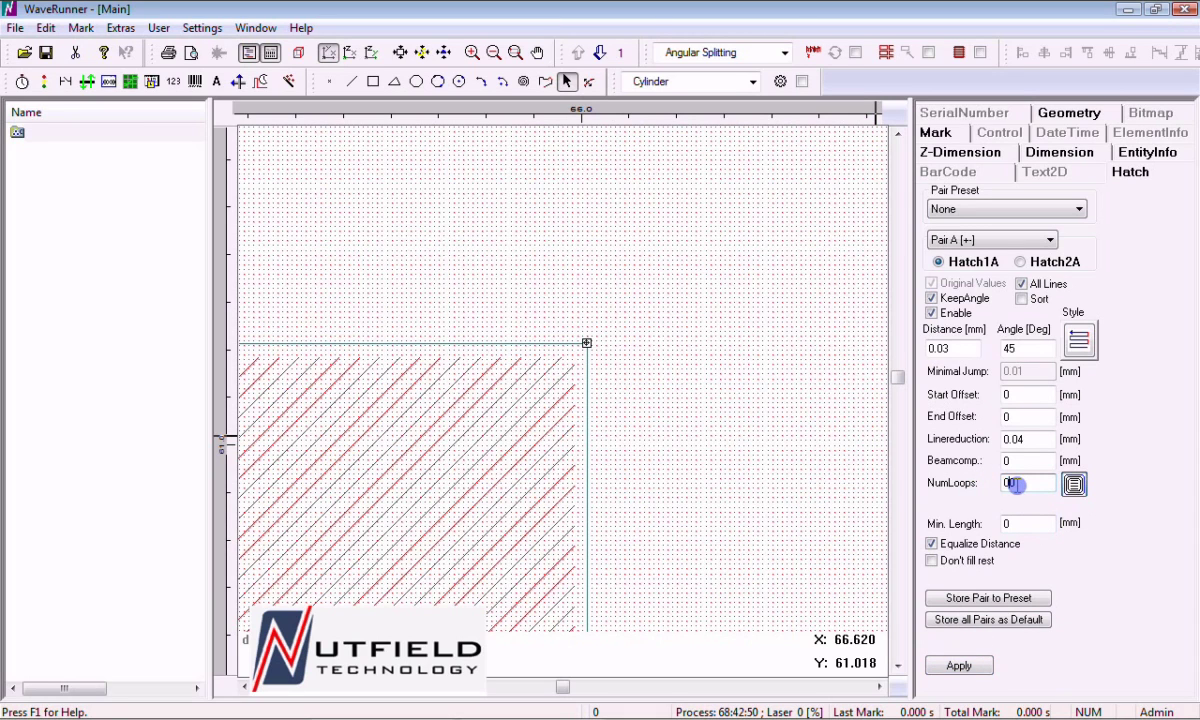
pyautogui.write('0')
pyautogui.click(957, 664)
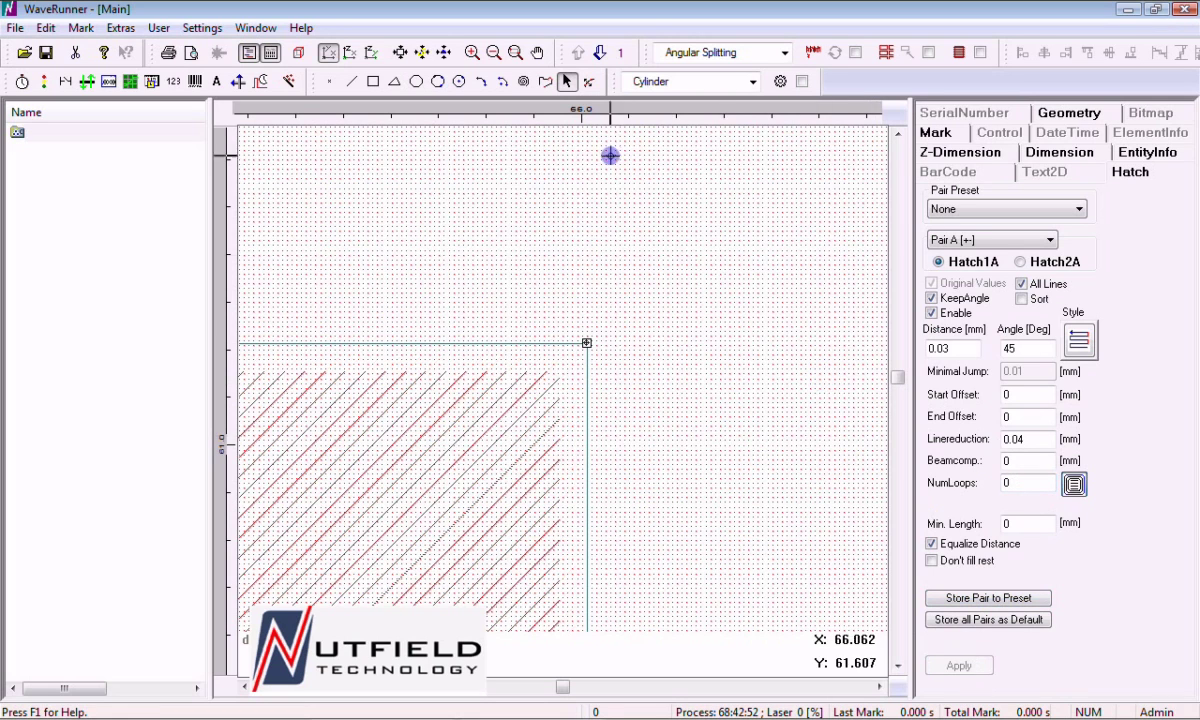
# Set the Hatch1A number of loops to 20 and apply the hatch around the square's border
pyautogui.click(494, 52)
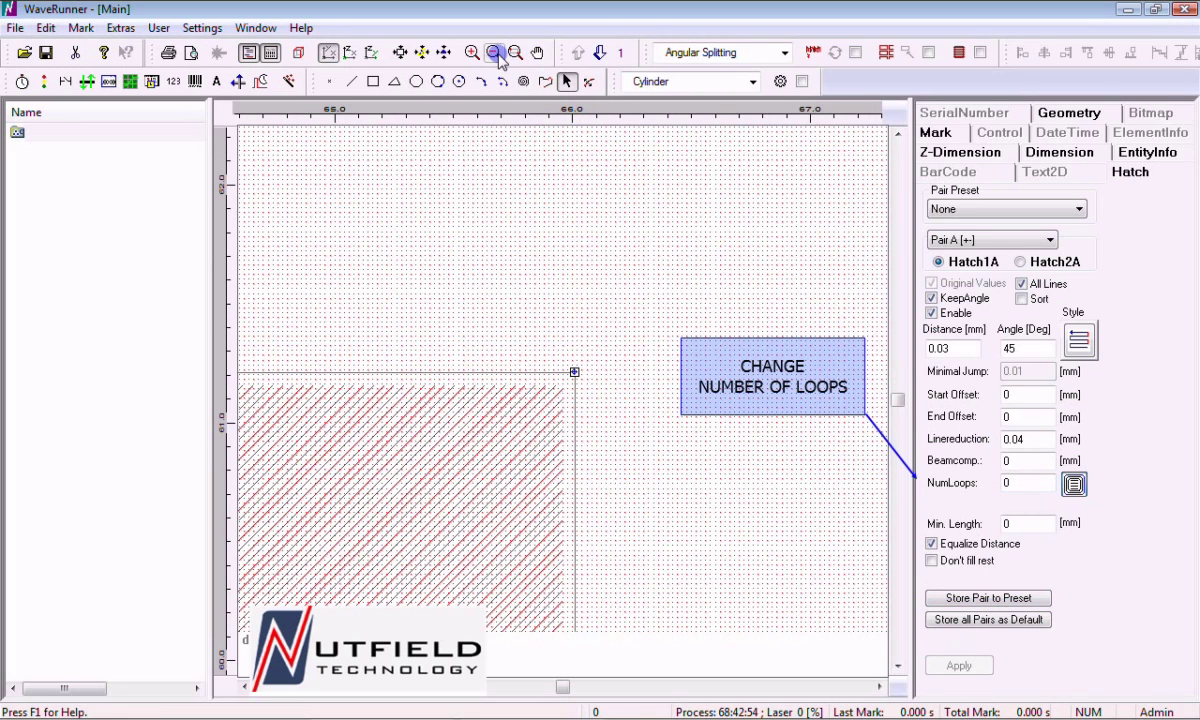
pyautogui.doubleClick(1030, 483)
pyautogui.write('20')
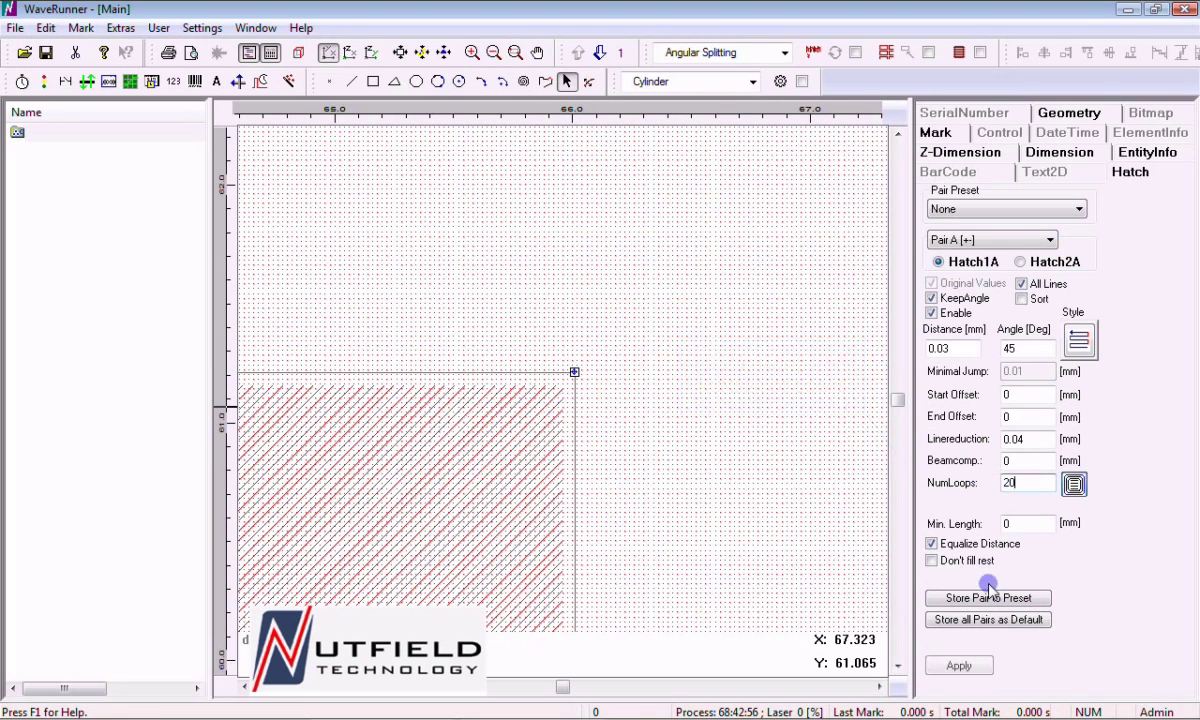
pyautogui.click(968, 669)
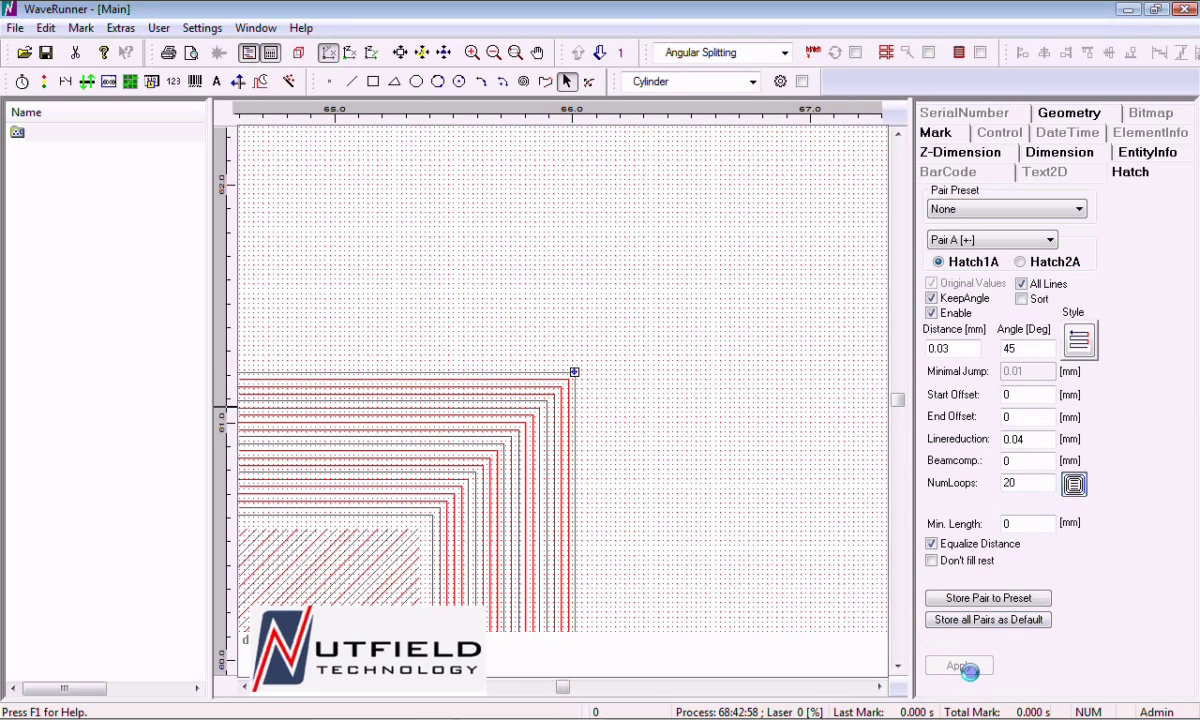
# Enable Don't fill rest for Hatch1A and apply it so only the border loops are hatched
pyautogui.click(469, 55)
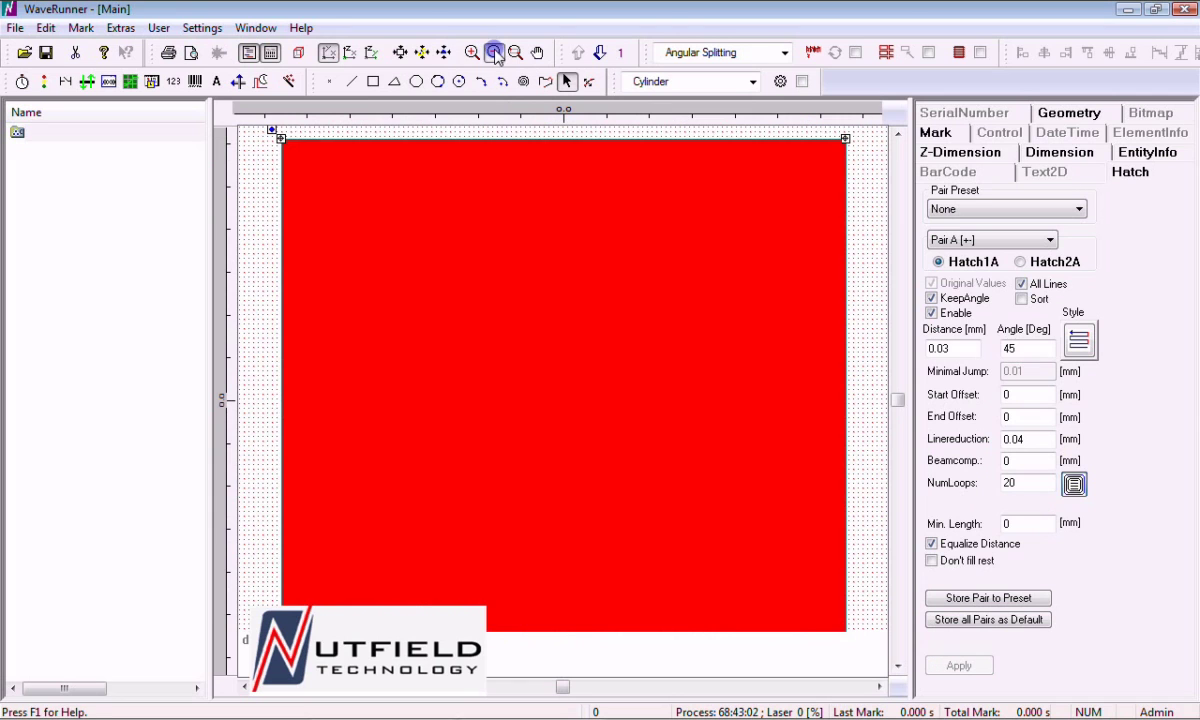
pyautogui.click(496, 55)
pyautogui.click(518, 54)
pyautogui.moveTo(624, 250); pyautogui.dragTo(728, 351)
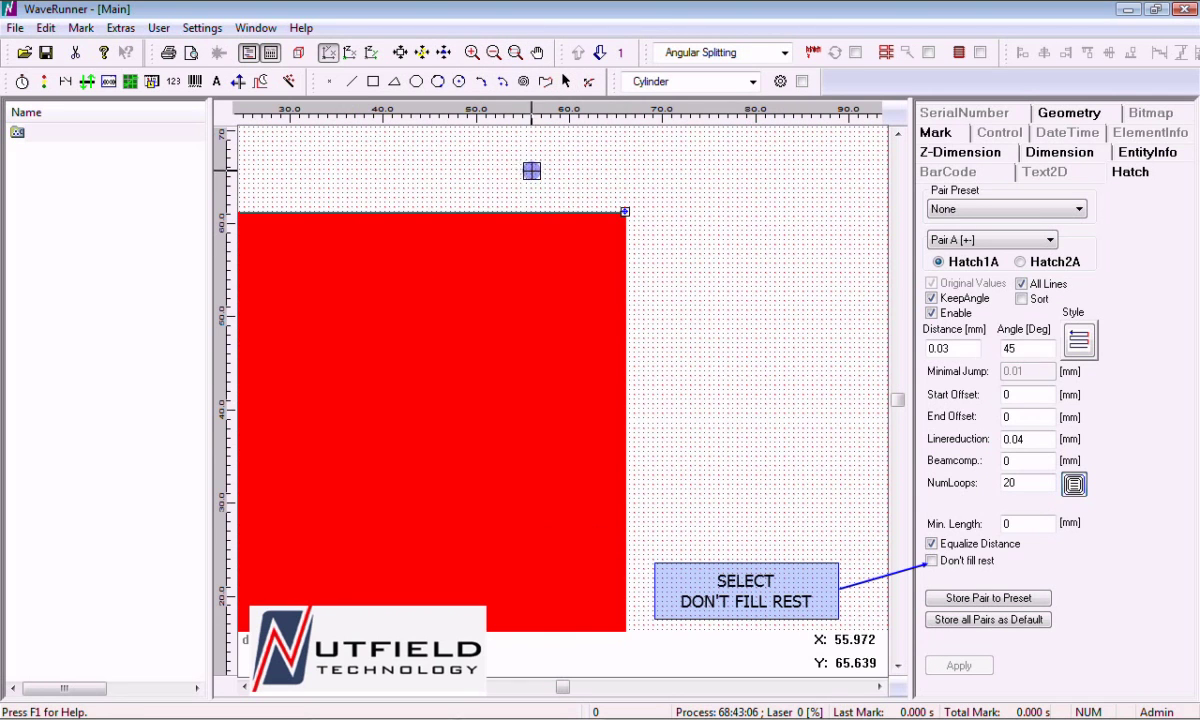
pyautogui.moveTo(531, 171); pyautogui.dragTo(691, 322)
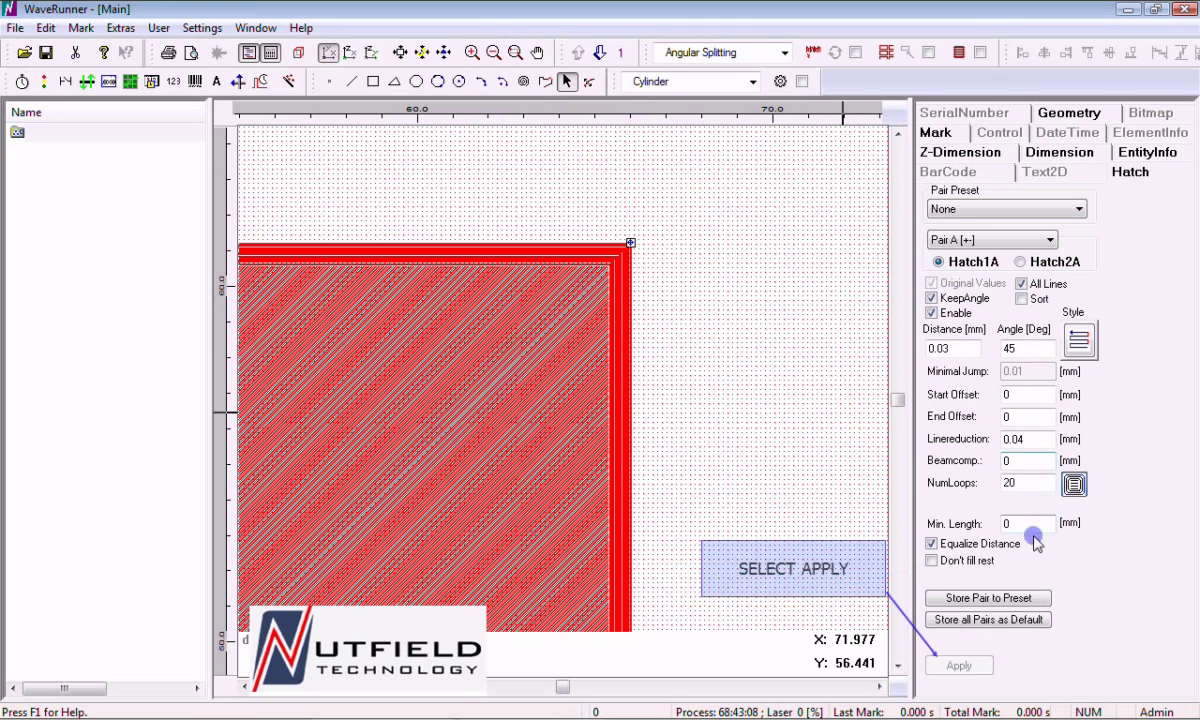
pyautogui.click(940, 560)
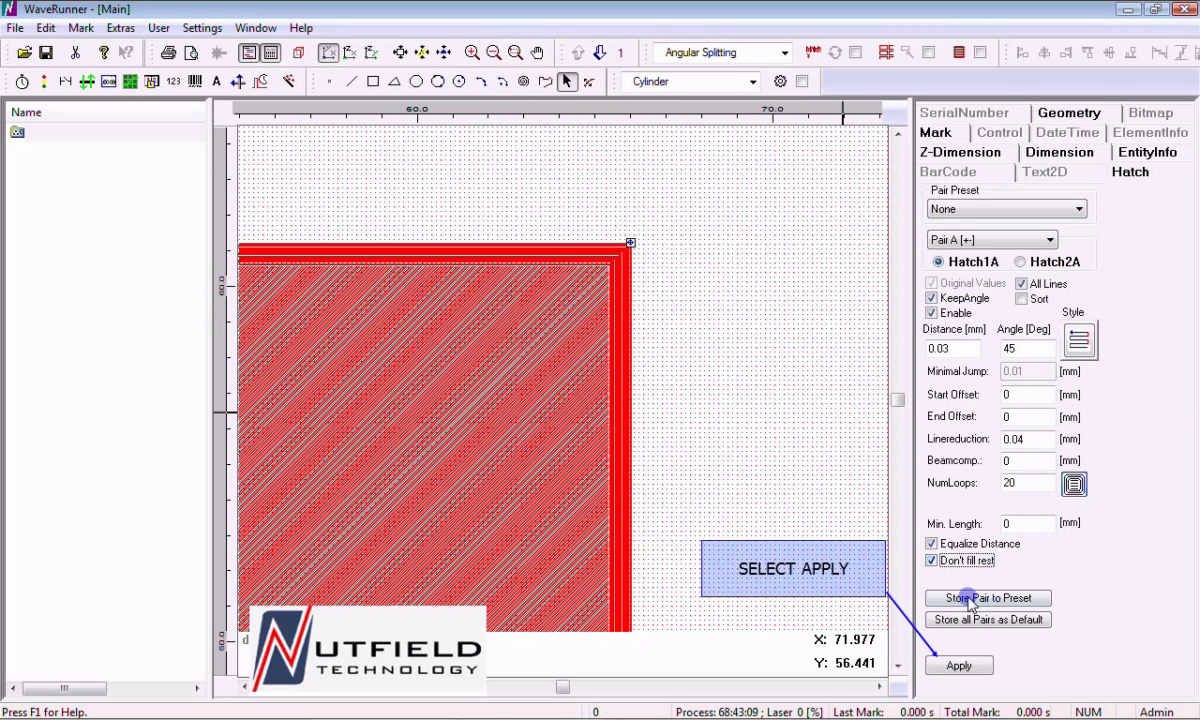
pyautogui.click(960, 667)
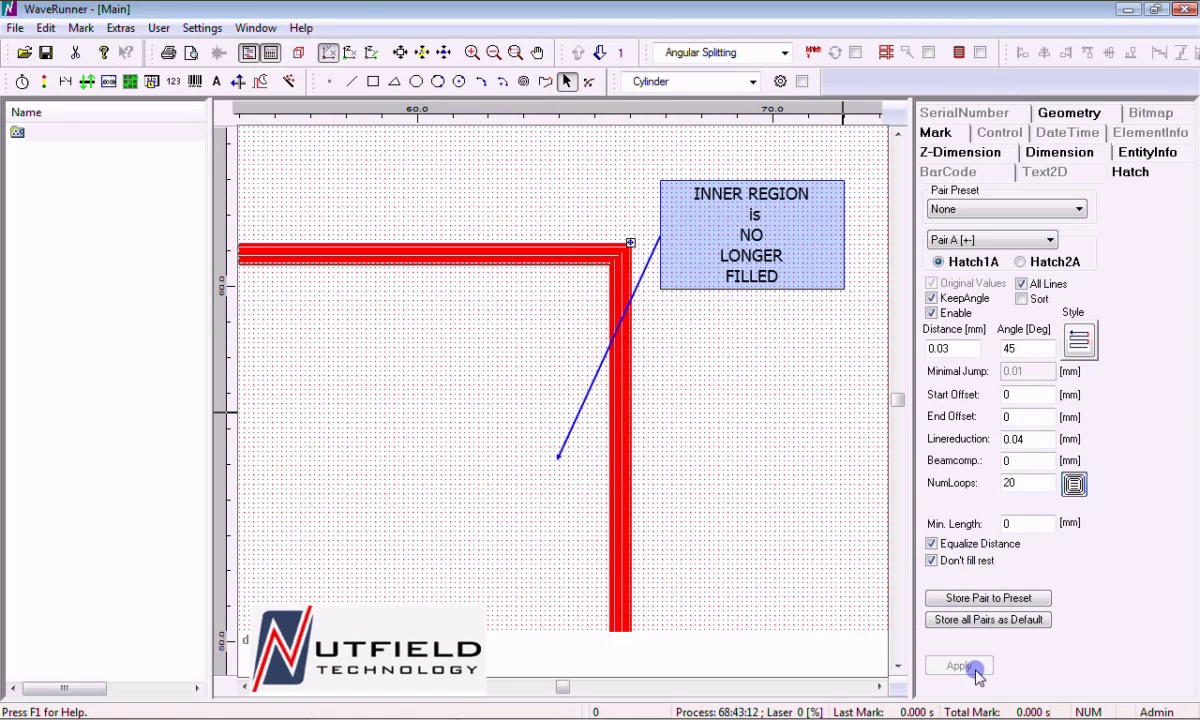